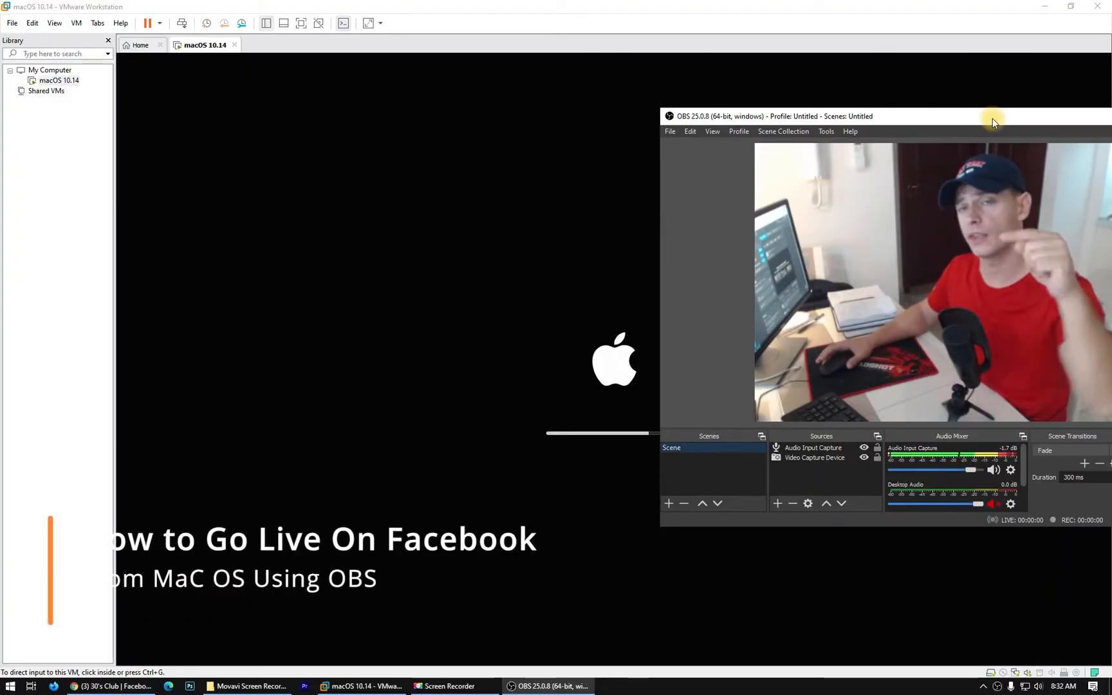
Bring the macOS 10.14 virtual machine to the front in VMware Workstation
{"action": "left_click", "coordinate": [516, 34]}
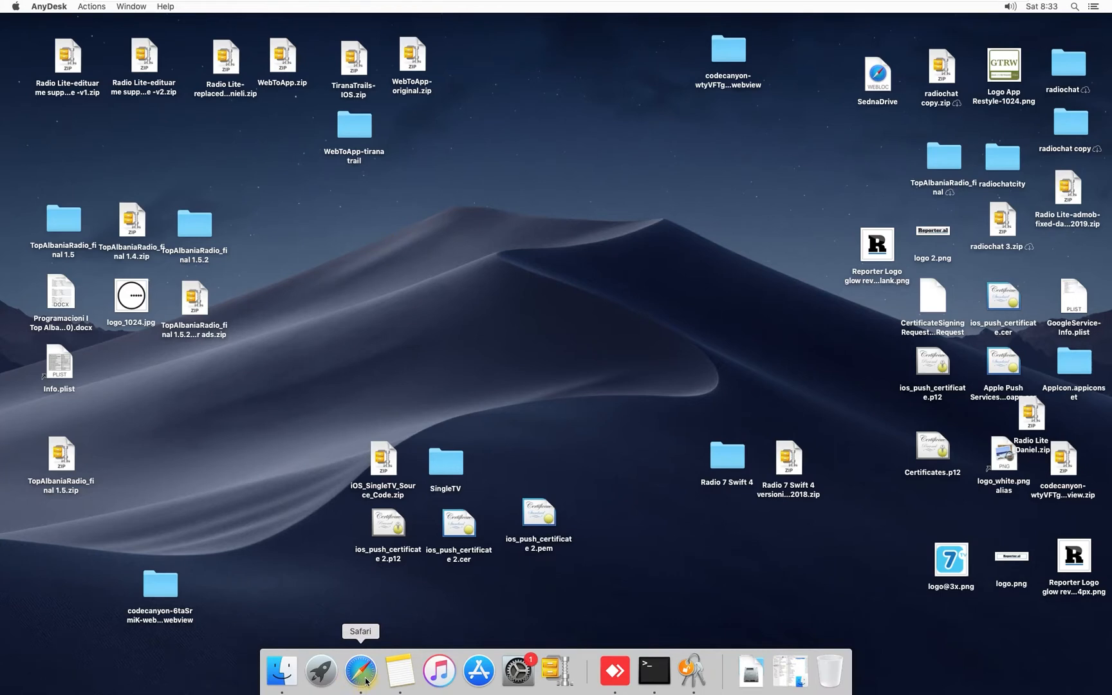
Search 'obs' in Safari and land on the official obsproject.com site
{"action": "left_click", "coordinate": [361, 670]}
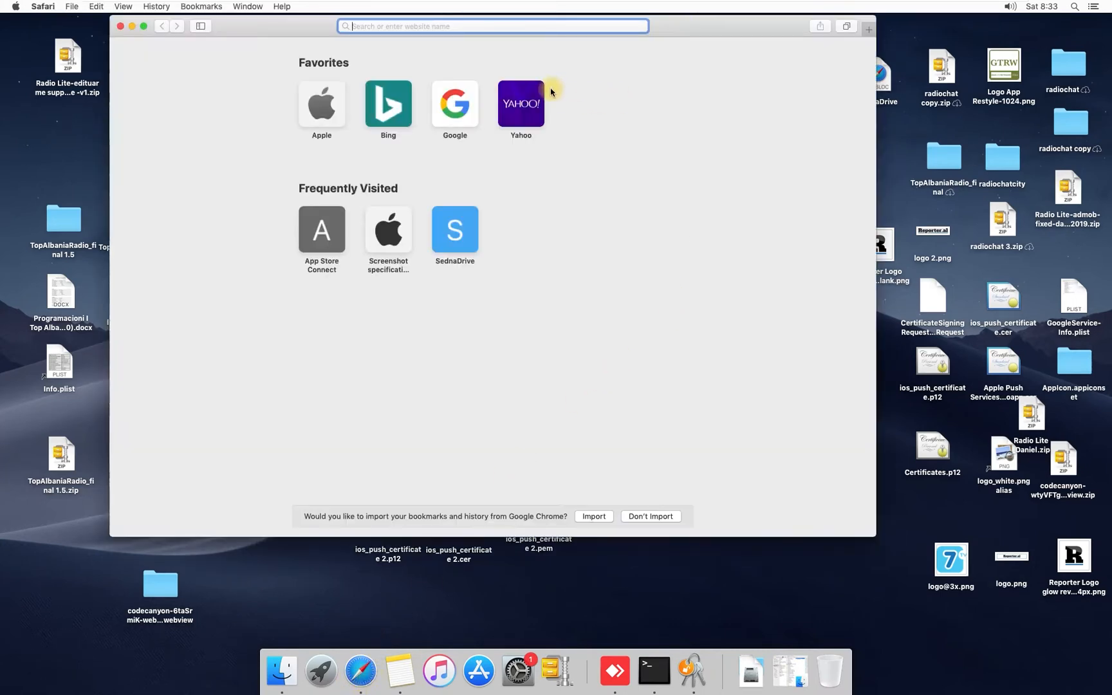
{"action": "type", "text": "abs"}
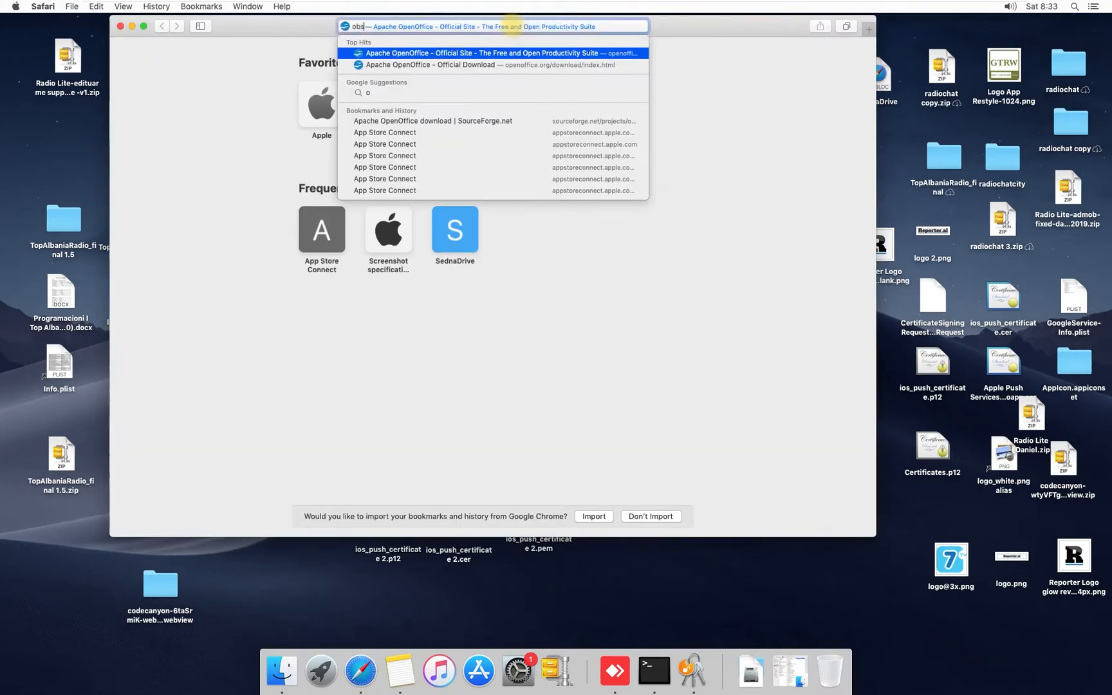
{"action": "key", "text": "Return"}
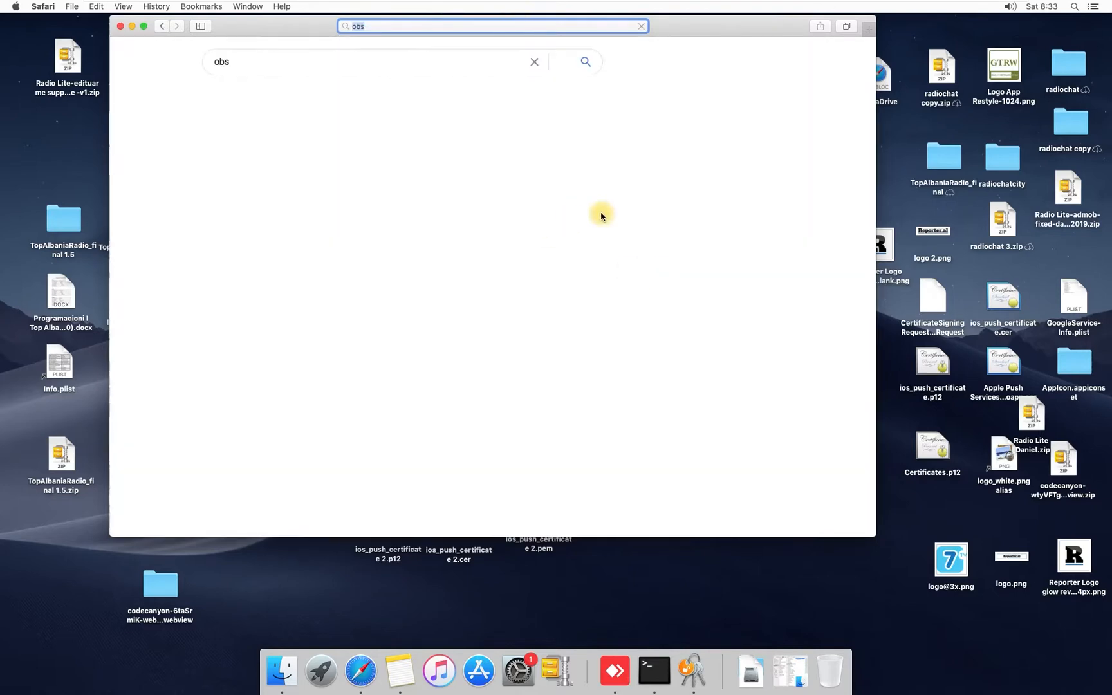
{"action": "left_click", "coordinate": [244, 161]}
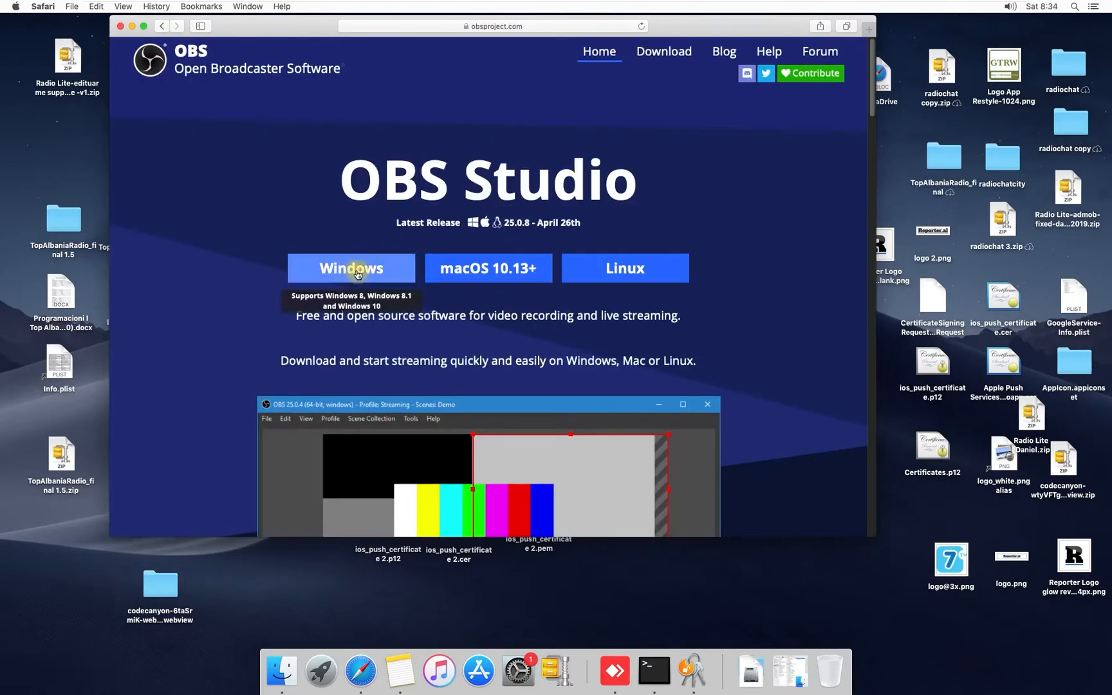
Download OBS Studio for macOS 10.13+, allowing the site's download prompt
{"action": "left_click", "coordinate": [498, 274]}
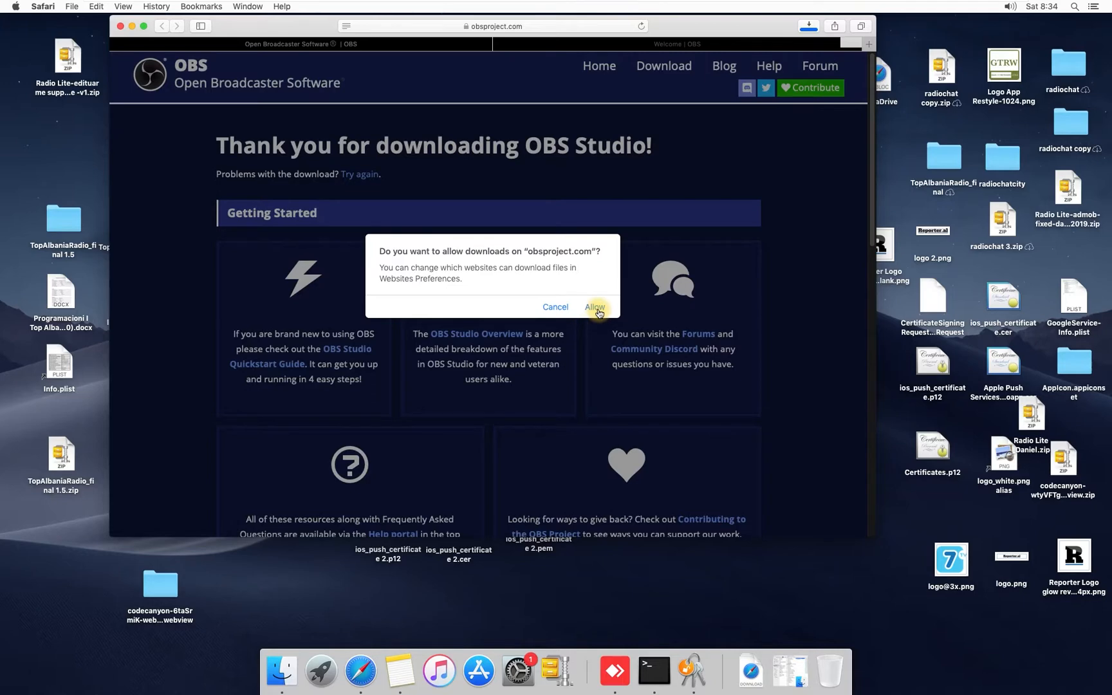
{"action": "left_click", "coordinate": [597, 311]}
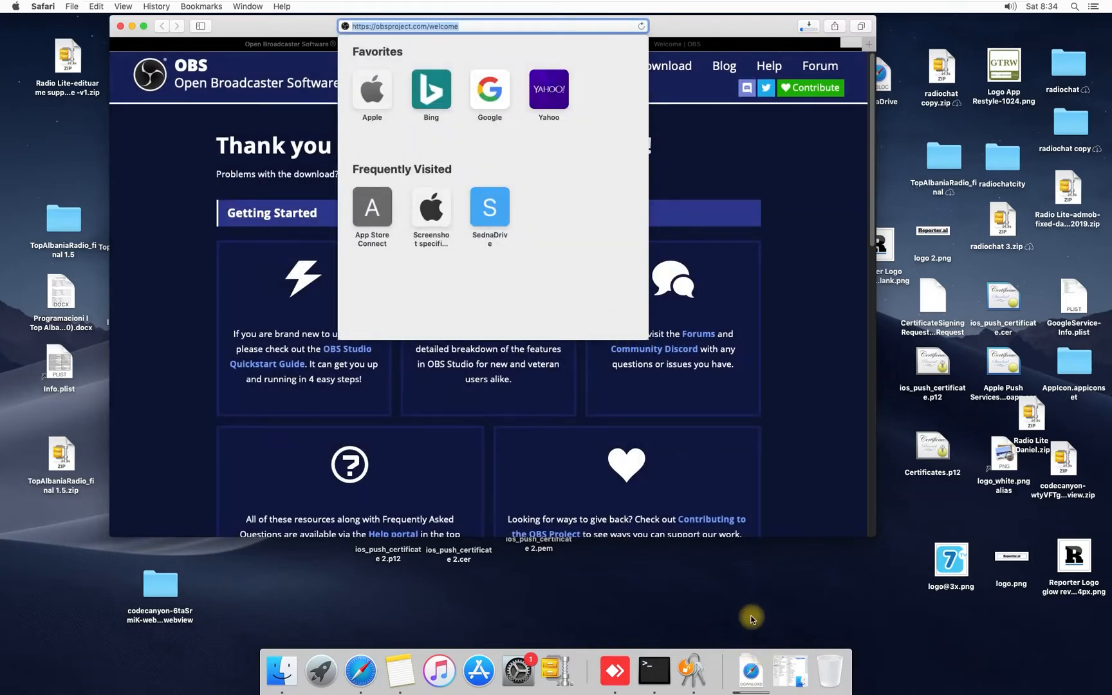
{"action": "left_click", "coordinate": [751, 619]}
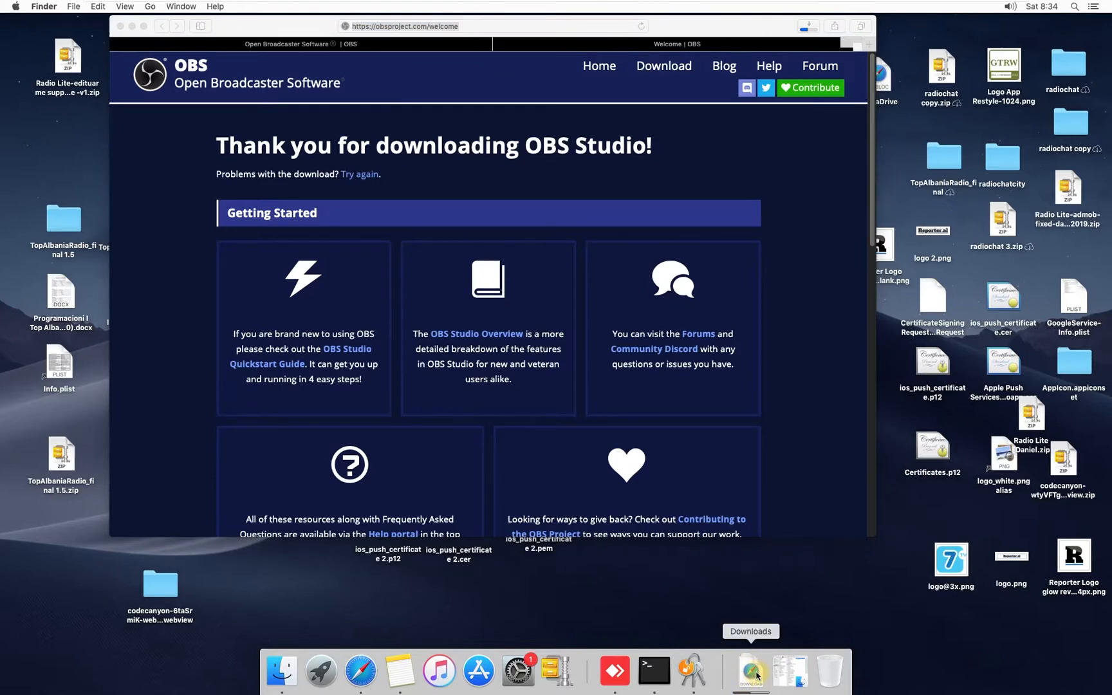
Mount the downloaded obs-mac-25.0.8.dmg from the Downloads stack and close Safari
{"action": "left_click", "coordinate": [754, 671]}
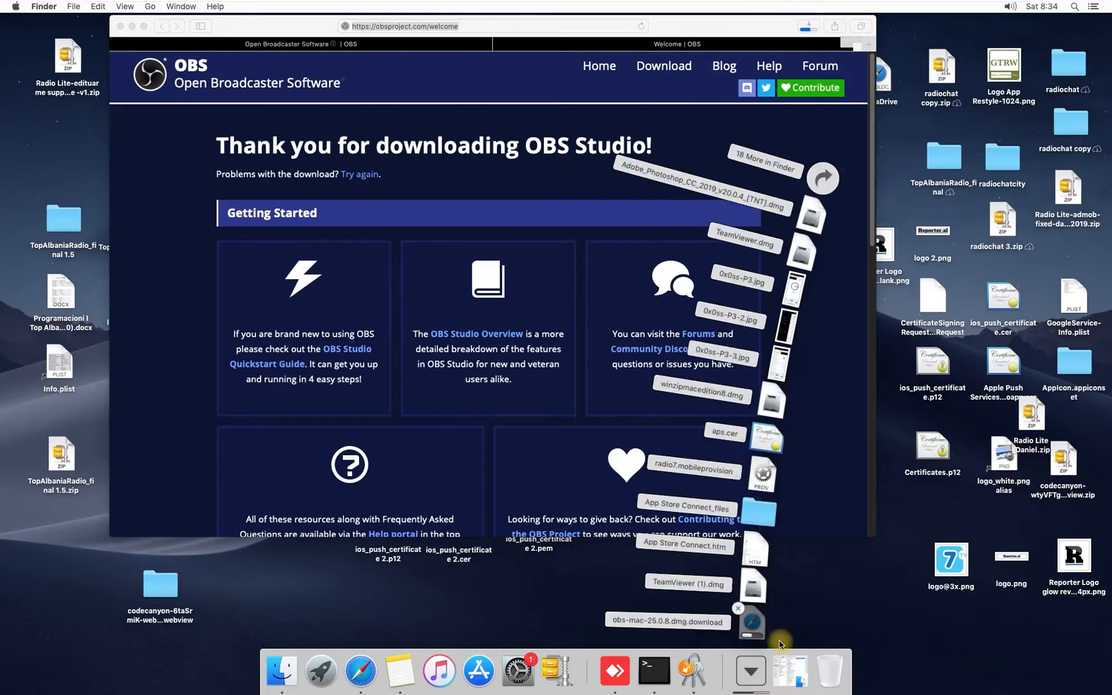
{"action": "left_click", "coordinate": [909, 655]}
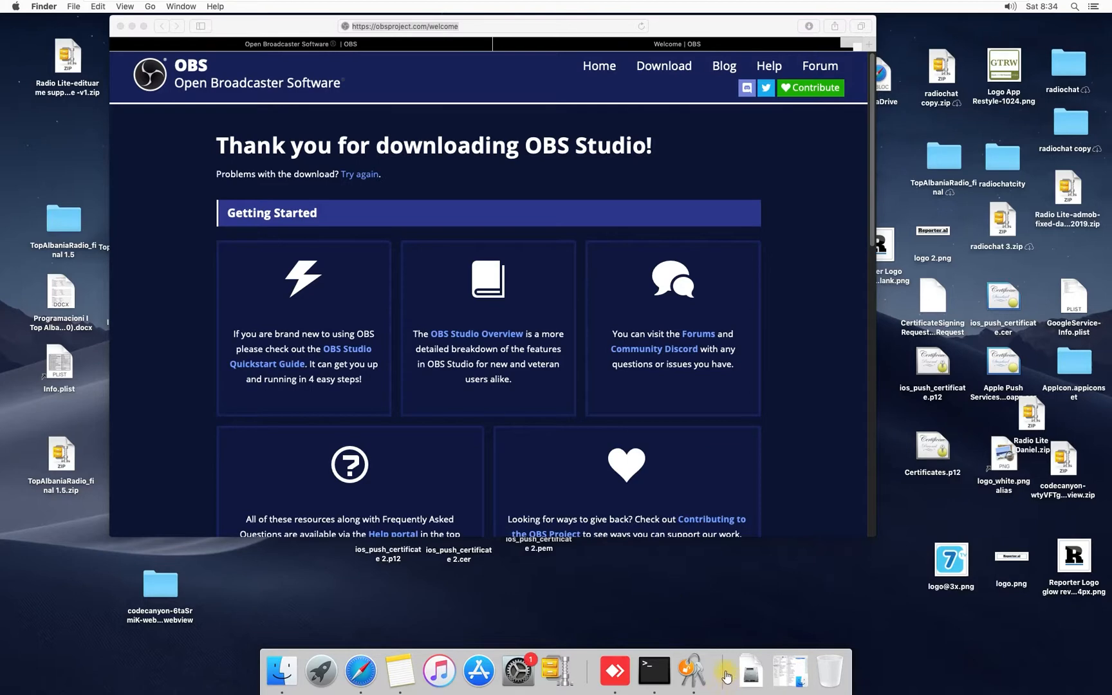
{"action": "left_click", "coordinate": [748, 683]}
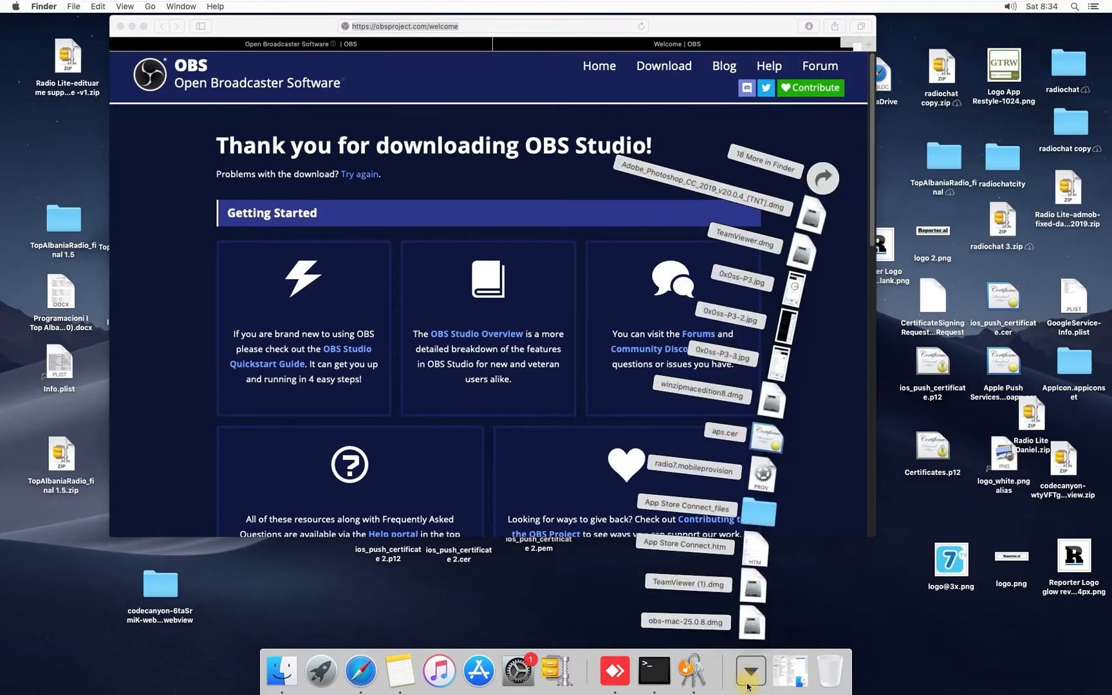
{"action": "left_click", "coordinate": [756, 628]}
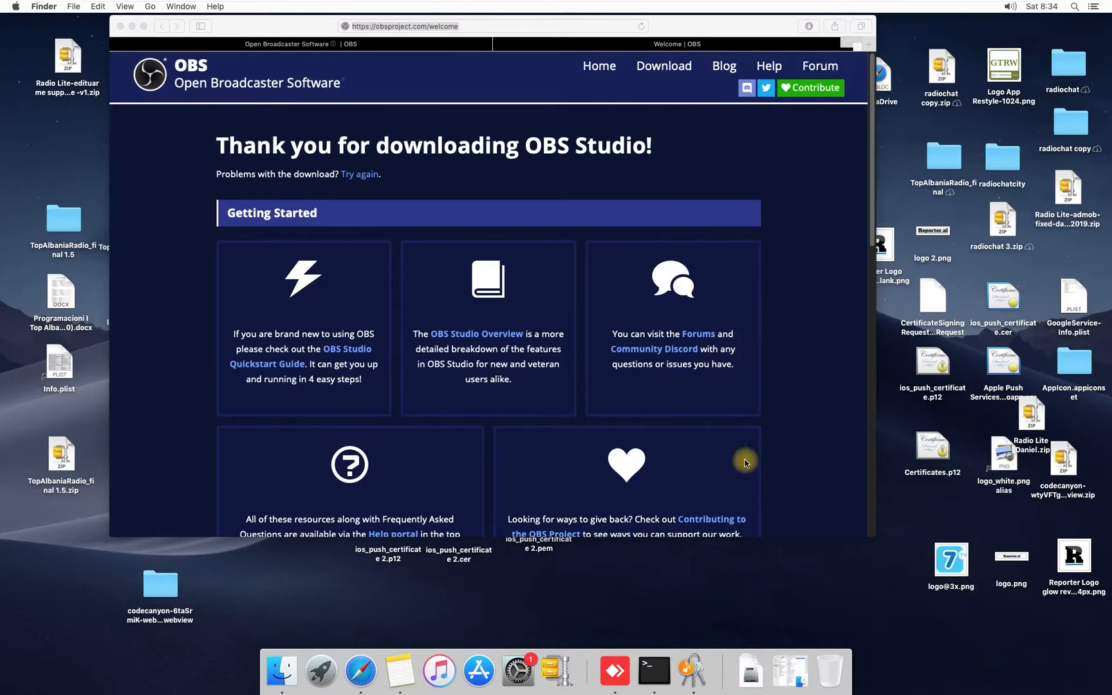
{"action": "left_click", "coordinate": [123, 29]}
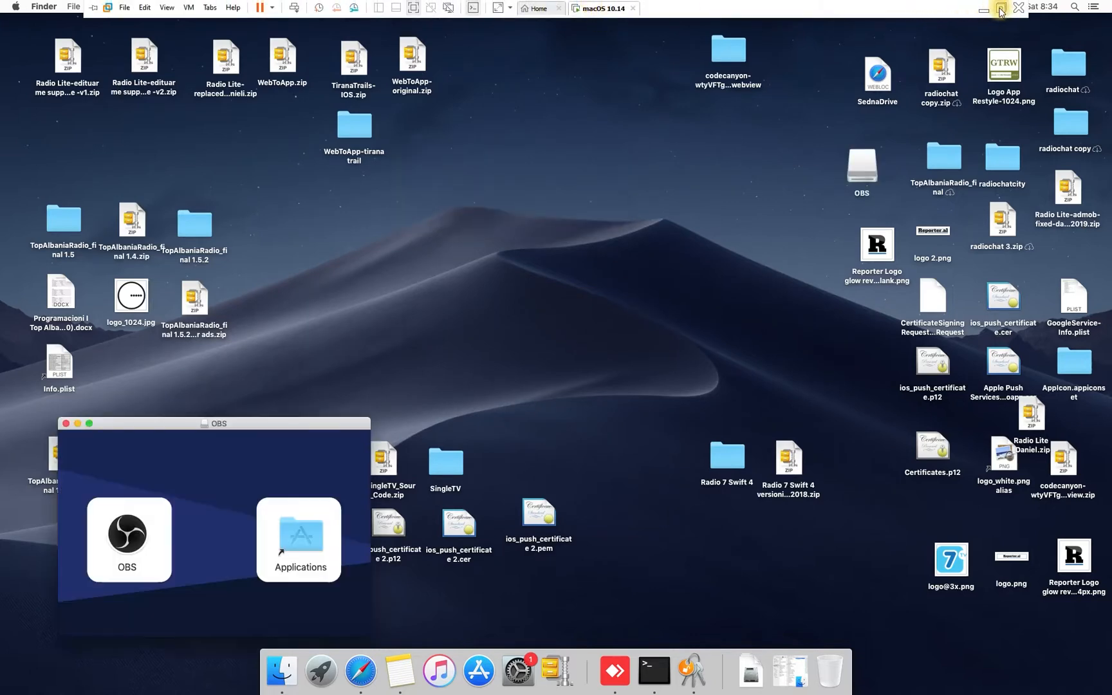
Launch the OBS app from the disk image and confirm opening the downloaded app
{"action": "left_click", "coordinate": [121, 540]}
{"action": "double_click", "coordinate": [135, 546]}
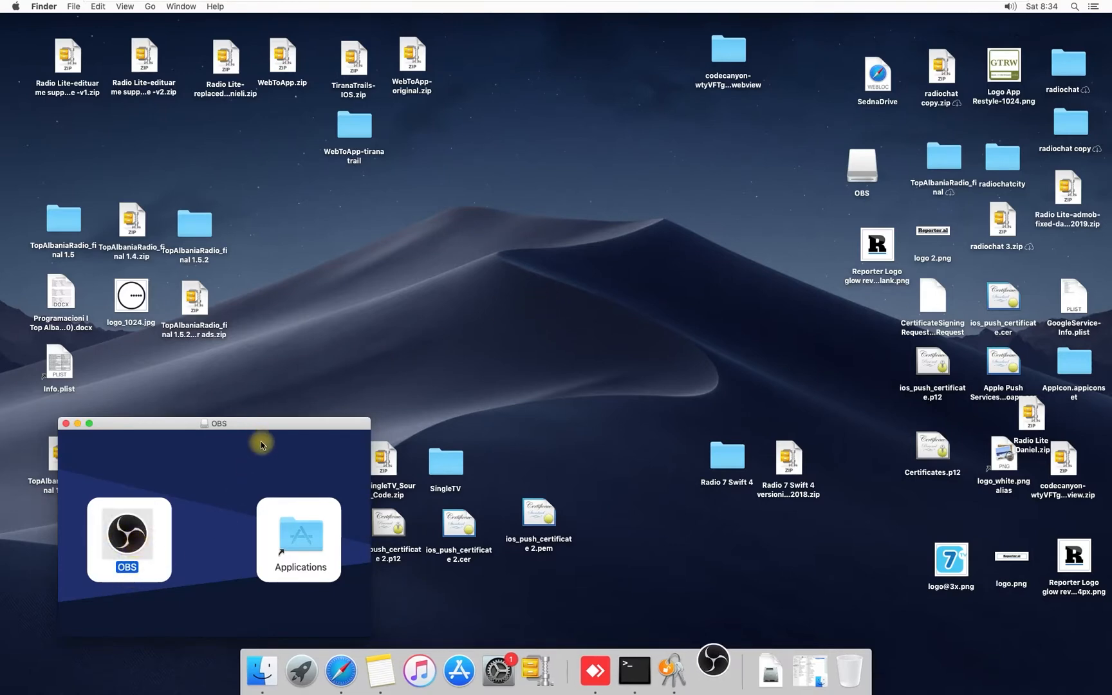
{"action": "left_click_drag", "start_coordinate": [267, 423], "coordinate": [309, 231]}
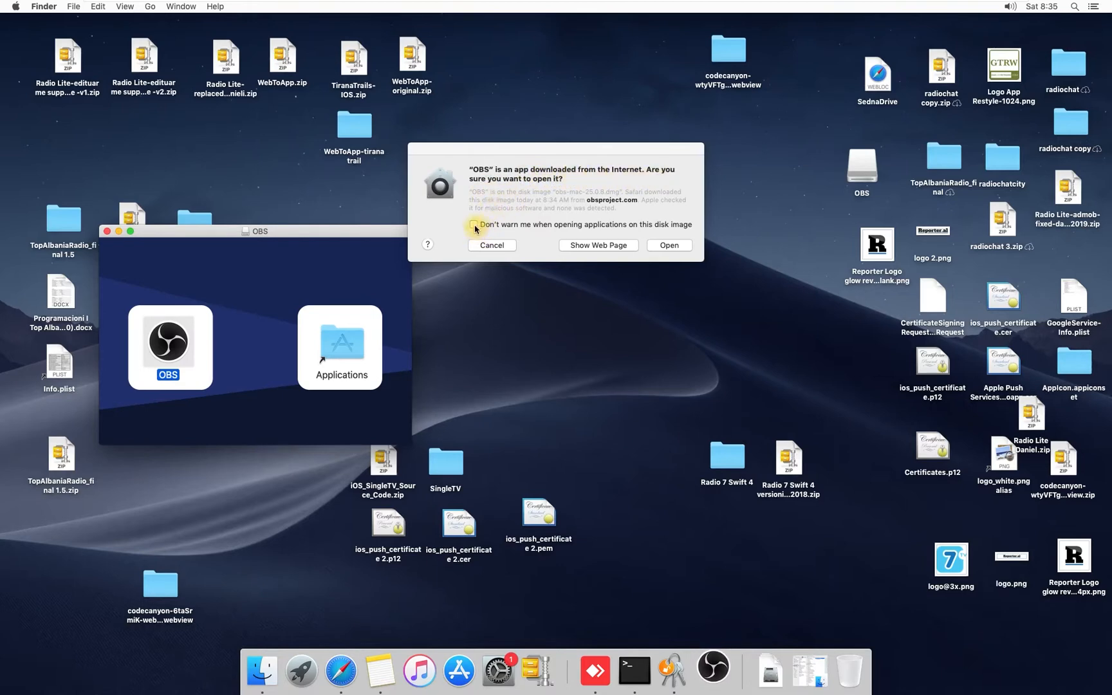
{"action": "left_click", "coordinate": [669, 245]}
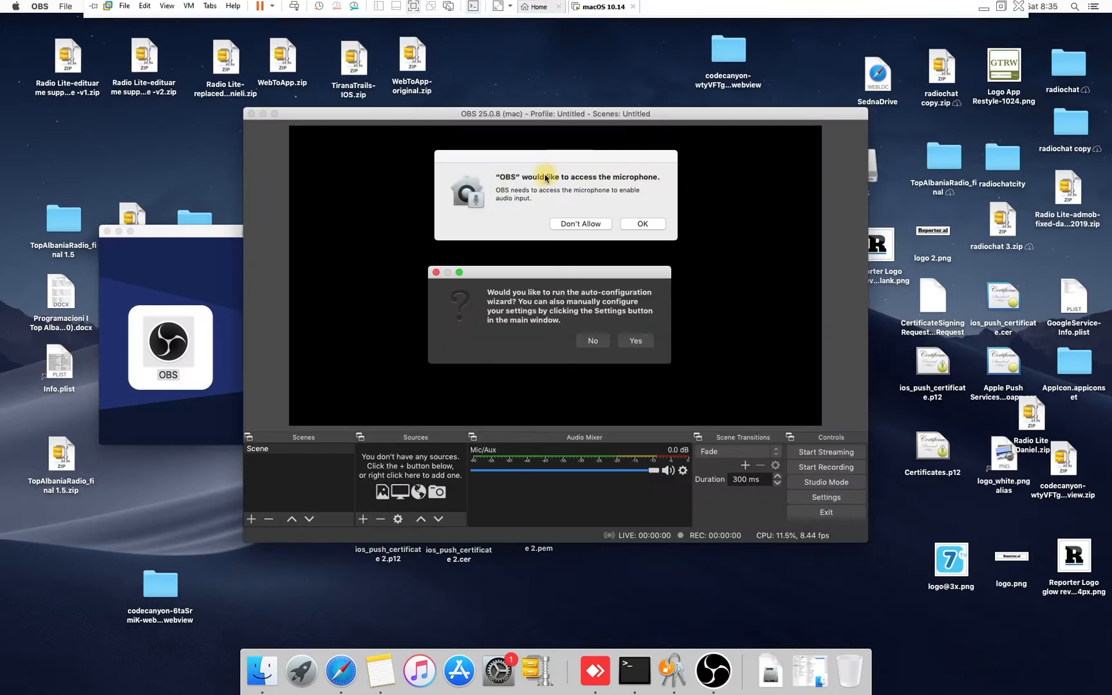
Grant microphone access and cancel the auto-configuration wizard, leaving OBS's empty main window
{"action": "left_click", "coordinate": [645, 224]}
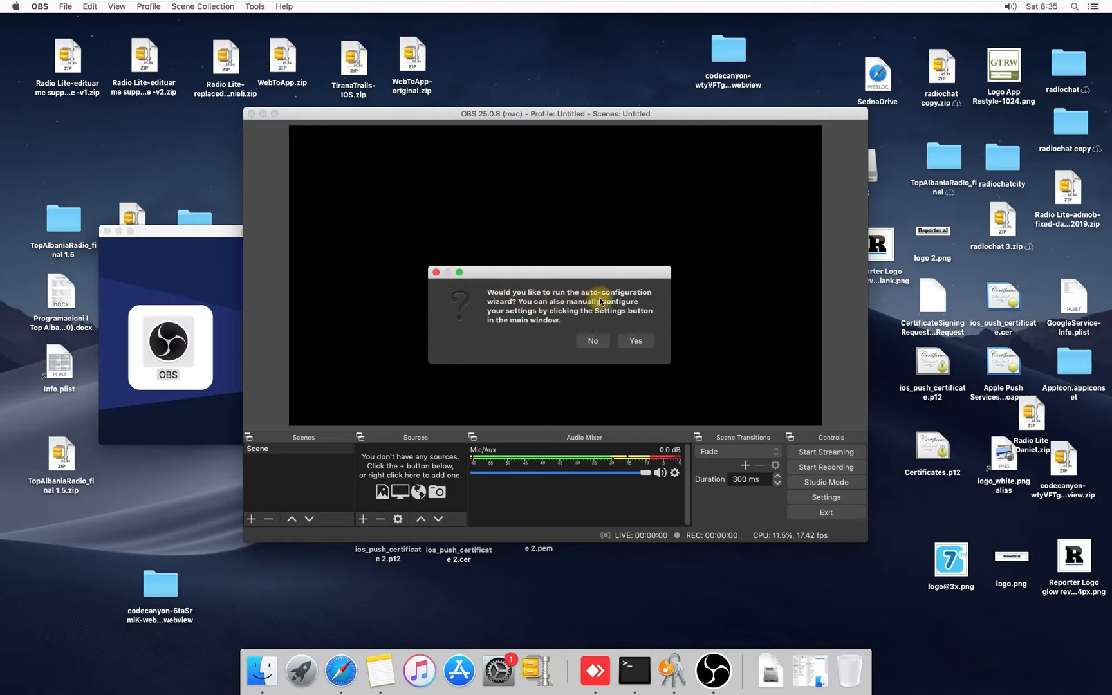
{"action": "left_click", "coordinate": [639, 344]}
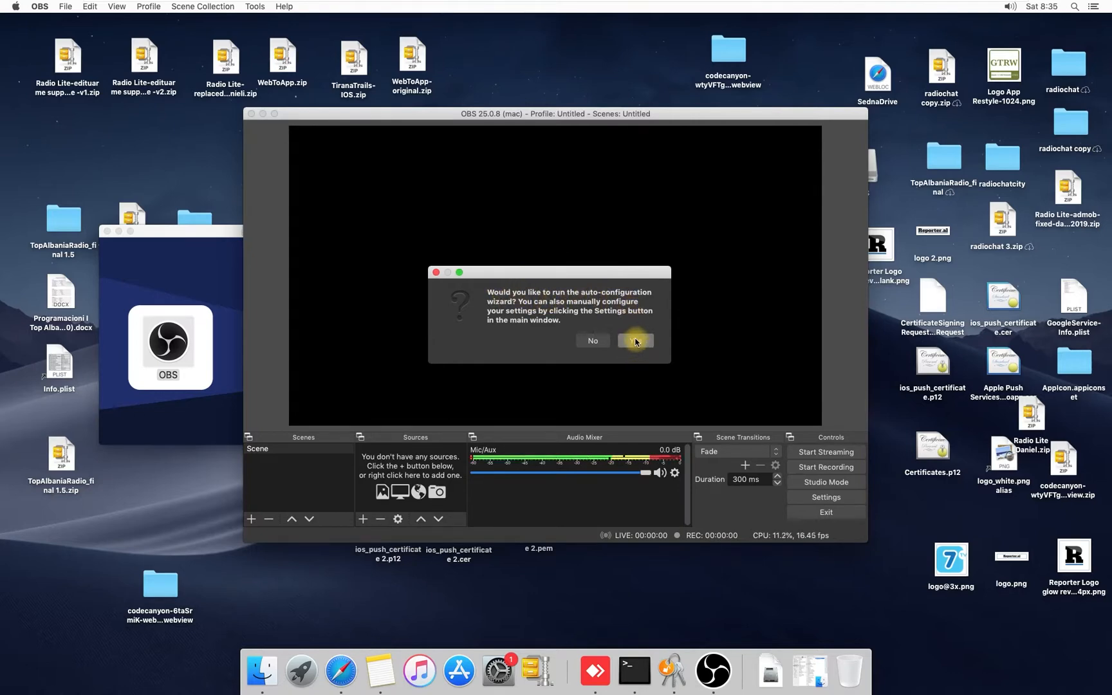
{"action": "left_click", "coordinate": [636, 343]}
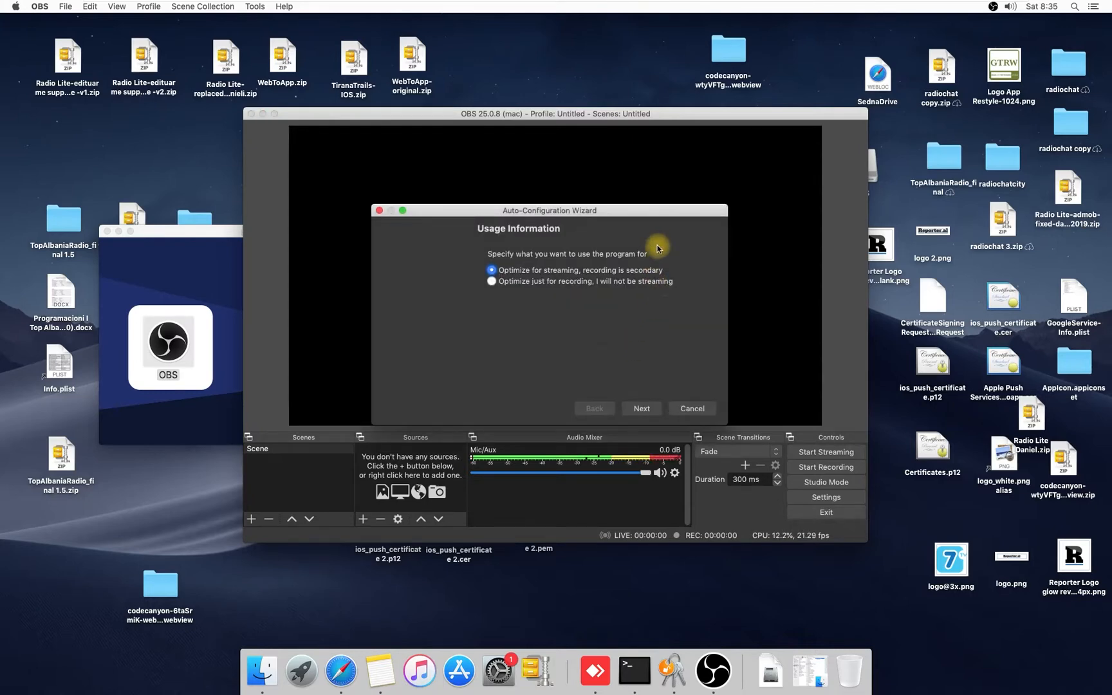
{"action": "left_click", "coordinate": [692, 408]}
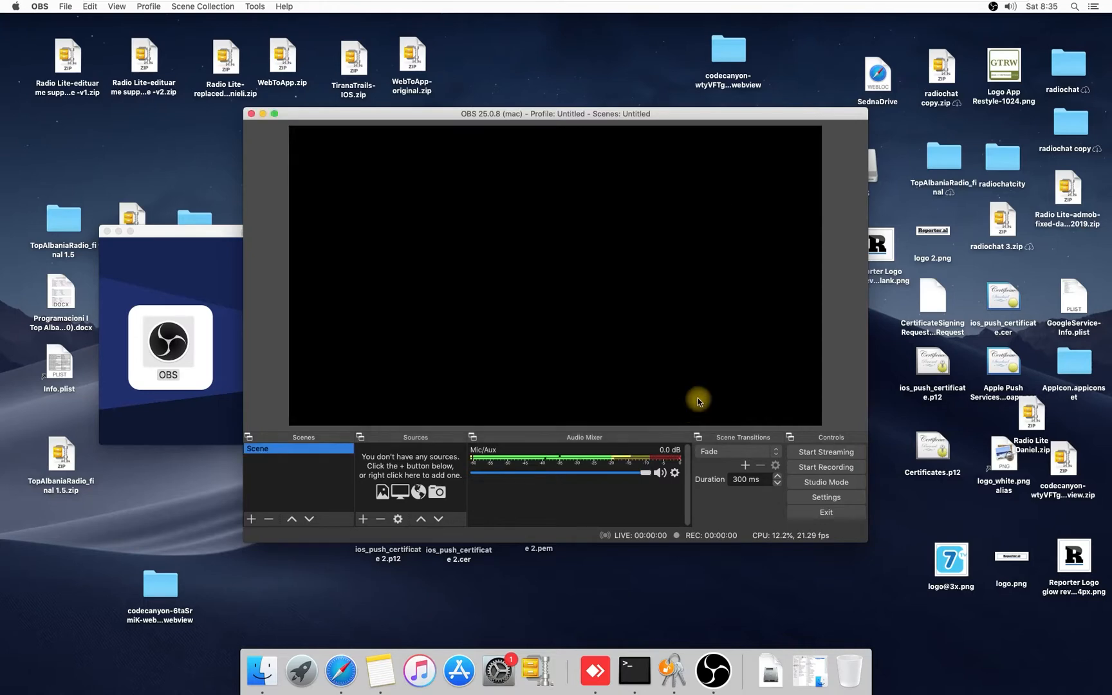
{"action": "left_click_drag", "start_coordinate": [576, 114], "coordinate": [576, 87]}
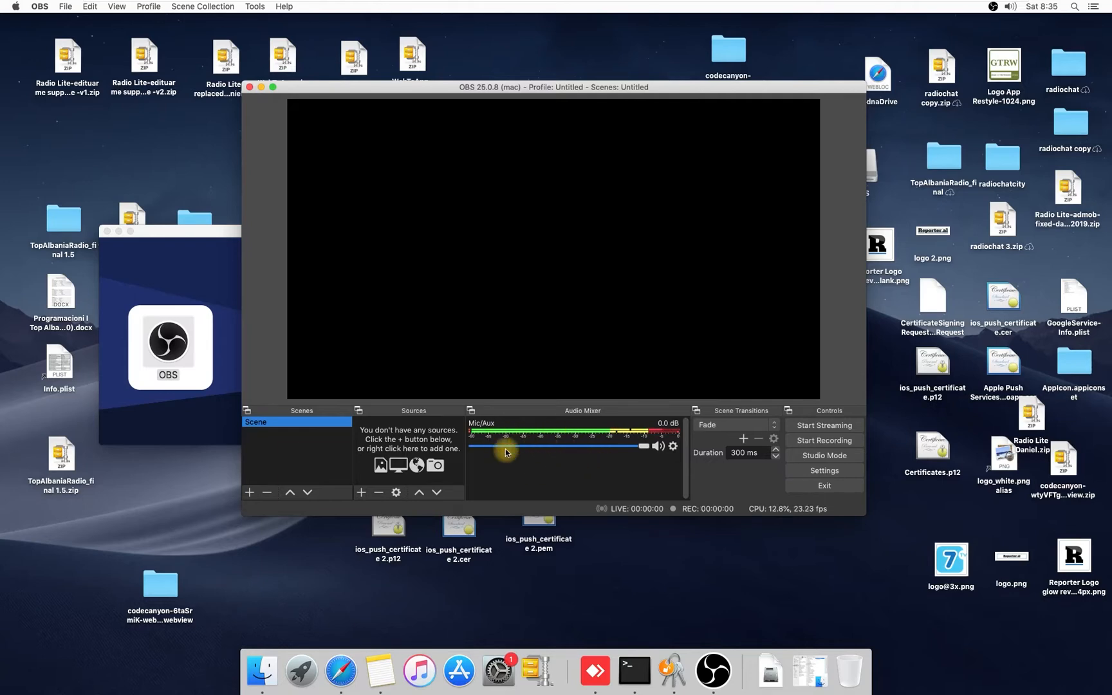
Add a Video Capture Device source using the HD Pro Webcam C920 and allow camera access
{"action": "left_click", "coordinate": [362, 492]}
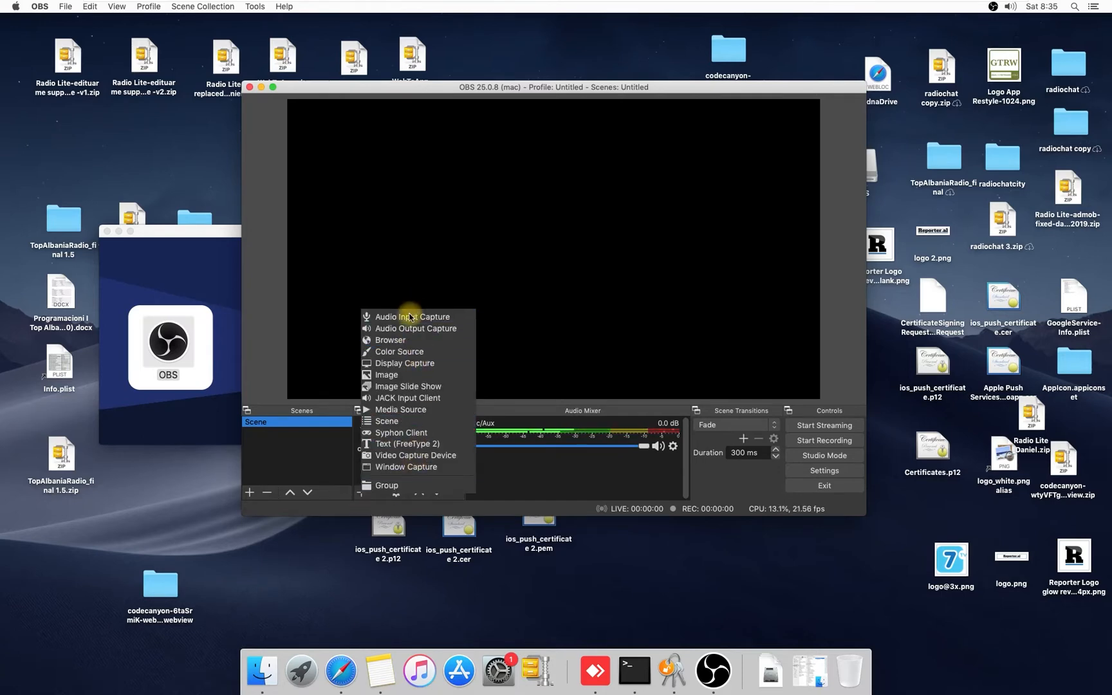
{"action": "left_click", "coordinate": [442, 455]}
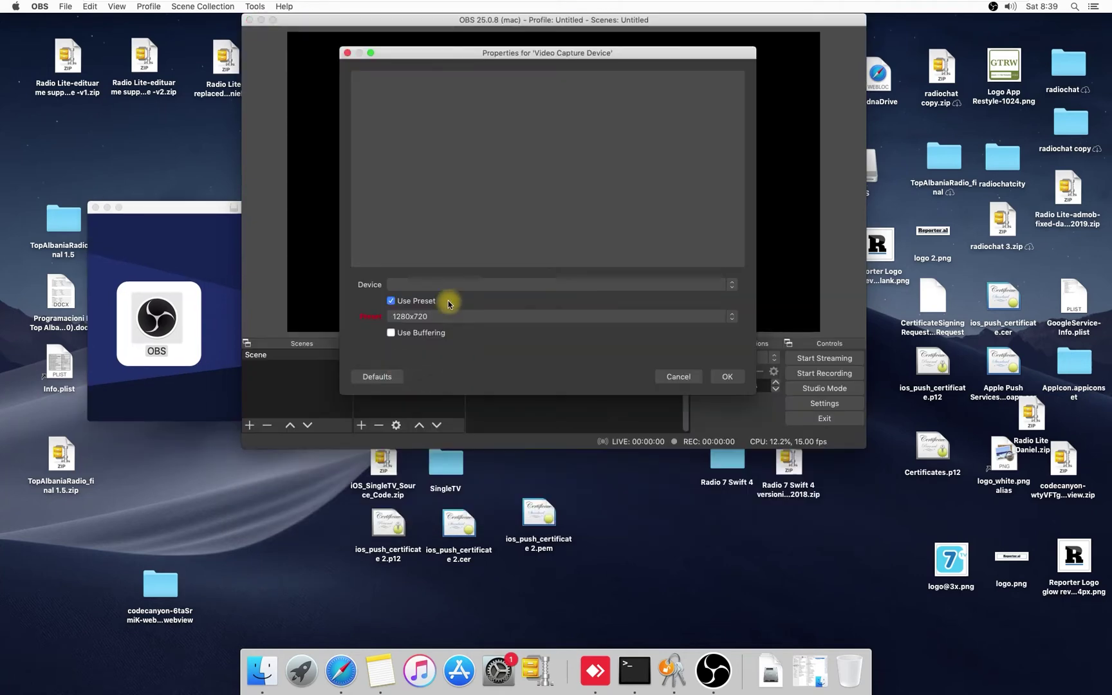
{"action": "left_click", "coordinate": [438, 284]}
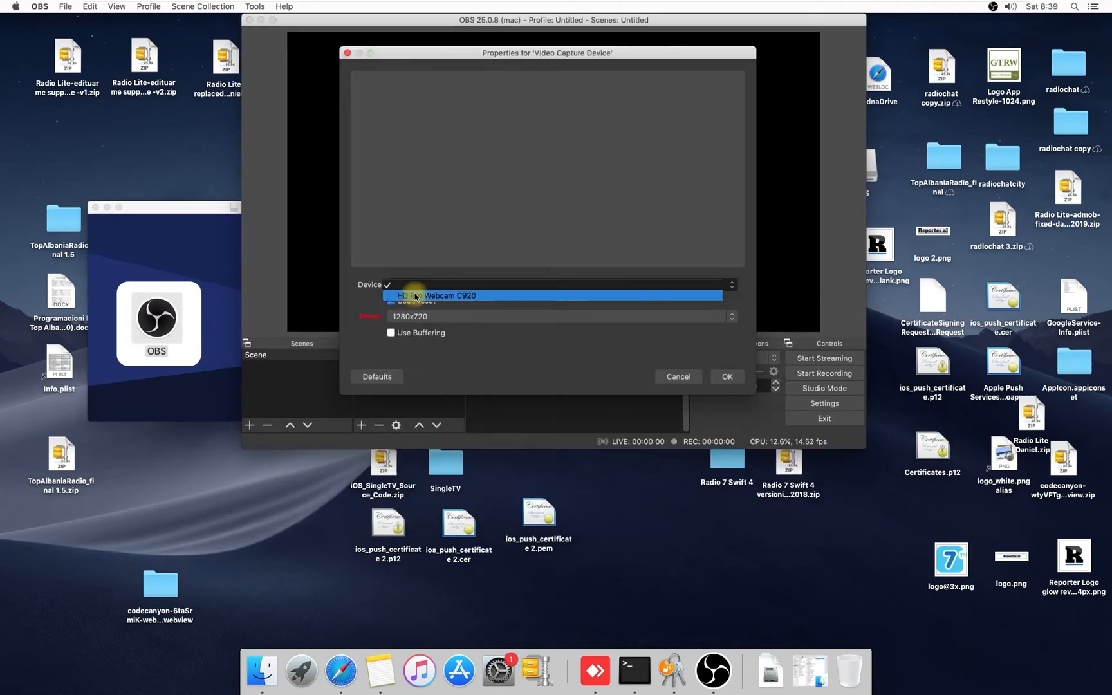
{"action": "left_click", "coordinate": [551, 224]}
{"action": "left_click", "coordinate": [535, 285]}
{"action": "left_click", "coordinate": [392, 296]}
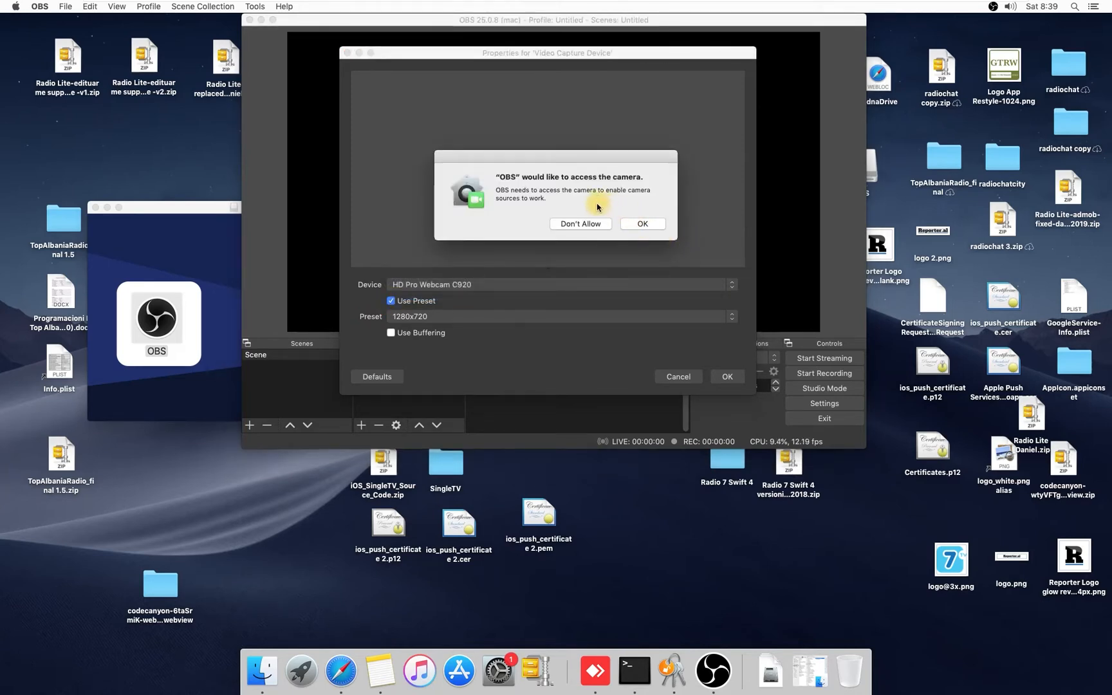
{"action": "left_click", "coordinate": [644, 225]}
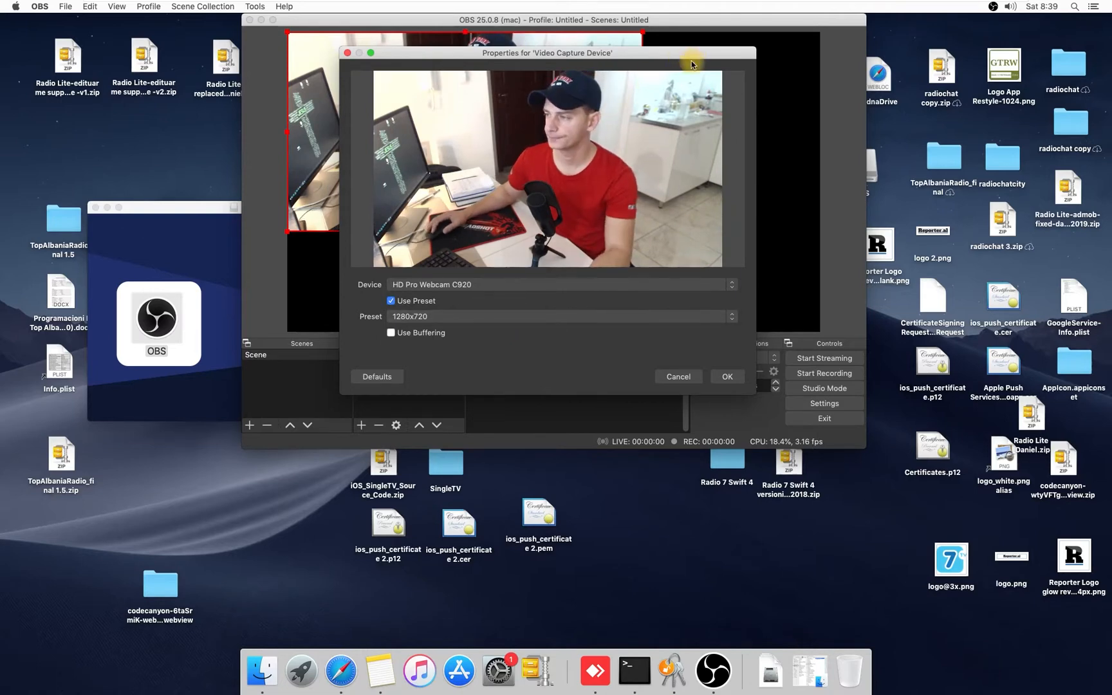
Keep the 1280x720 preset and confirm the webcam capture settings
{"action": "left_click_drag", "start_coordinate": [681, 56], "coordinate": [739, 130]}
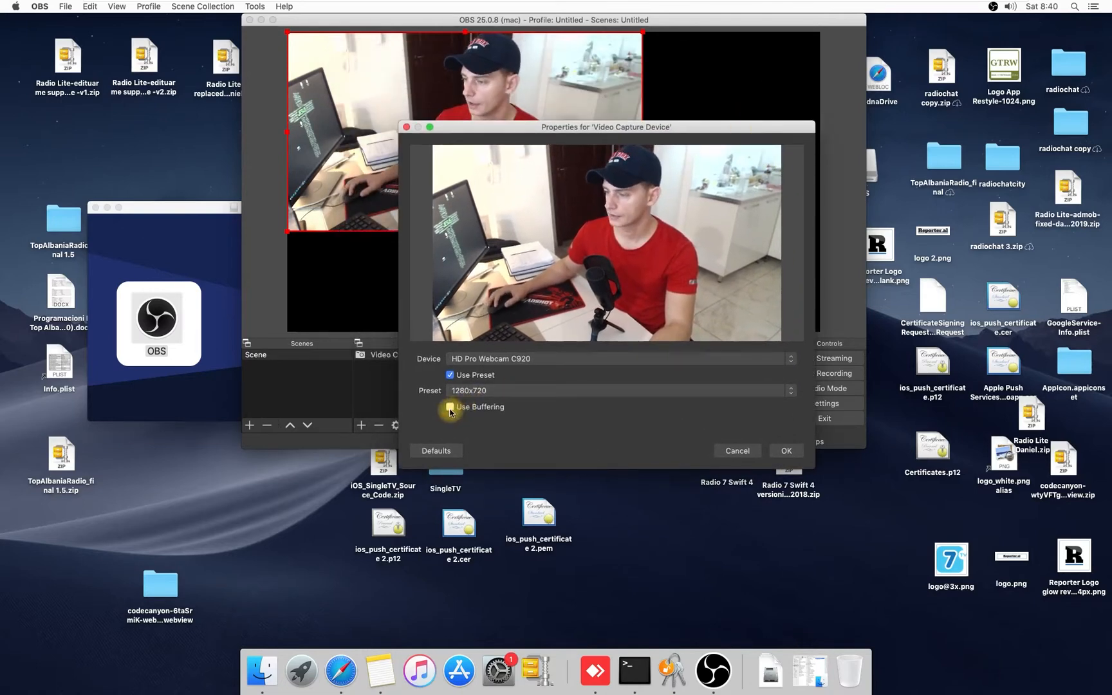
{"action": "left_click", "coordinate": [527, 392]}
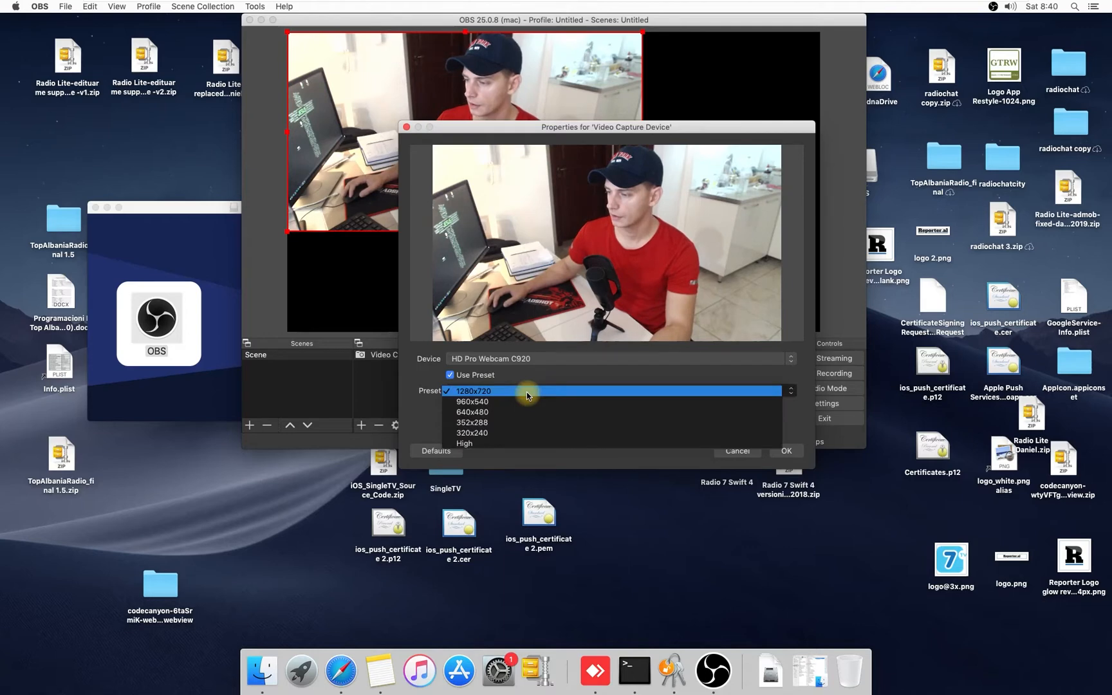
{"action": "left_click", "coordinate": [527, 392]}
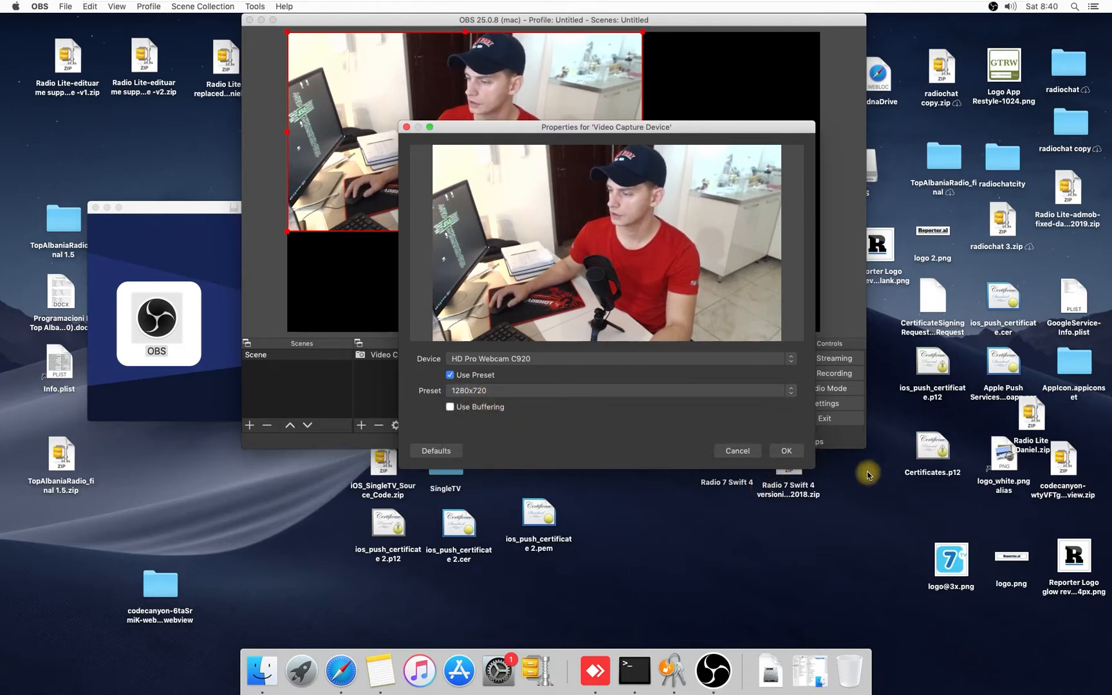
{"action": "left_click", "coordinate": [784, 451]}
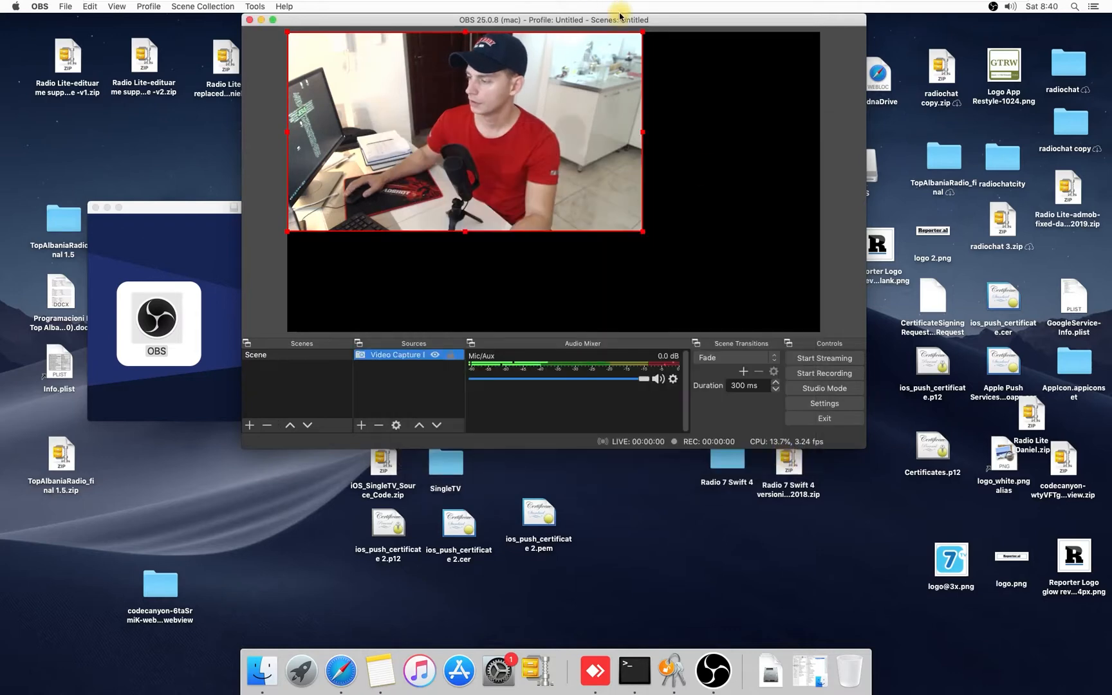
Resize the base and output resolution to the webcam source's size
{"action": "mouse_move", "coordinate": [703, 20]}
{"action": "left_mouse_down"}
{"action": "mouse_move", "coordinate": [724, 53]}
{"action": "mouse_move", "coordinate": [717, 77]}
{"action": "left_mouse_up"}
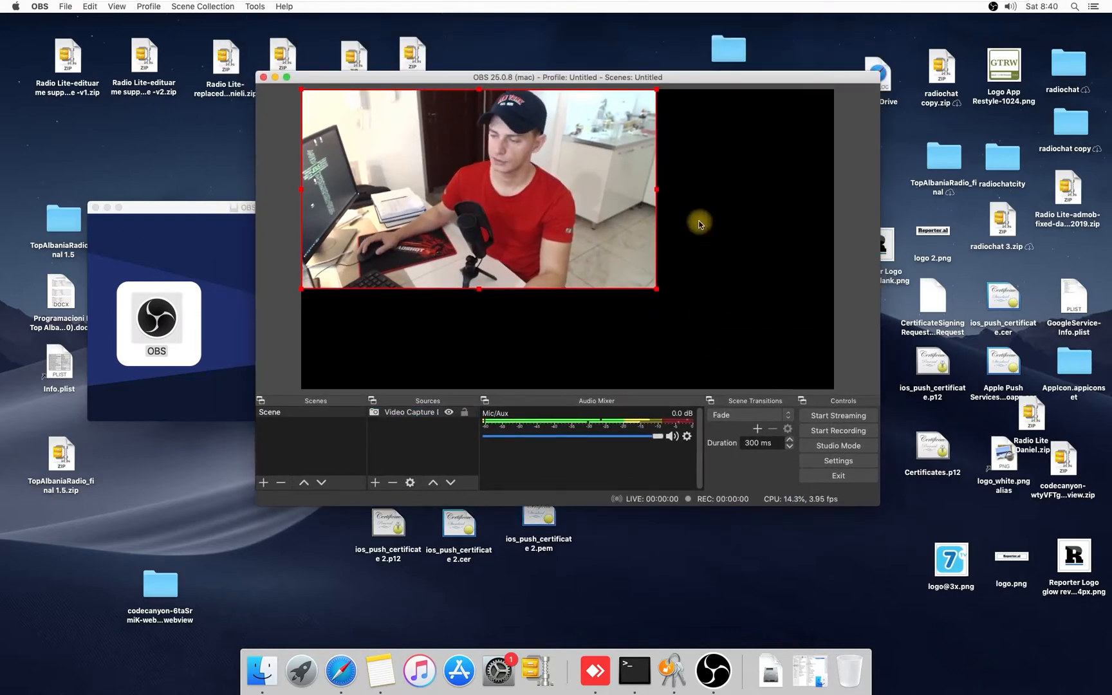
{"action": "right_click", "coordinate": [543, 192]}
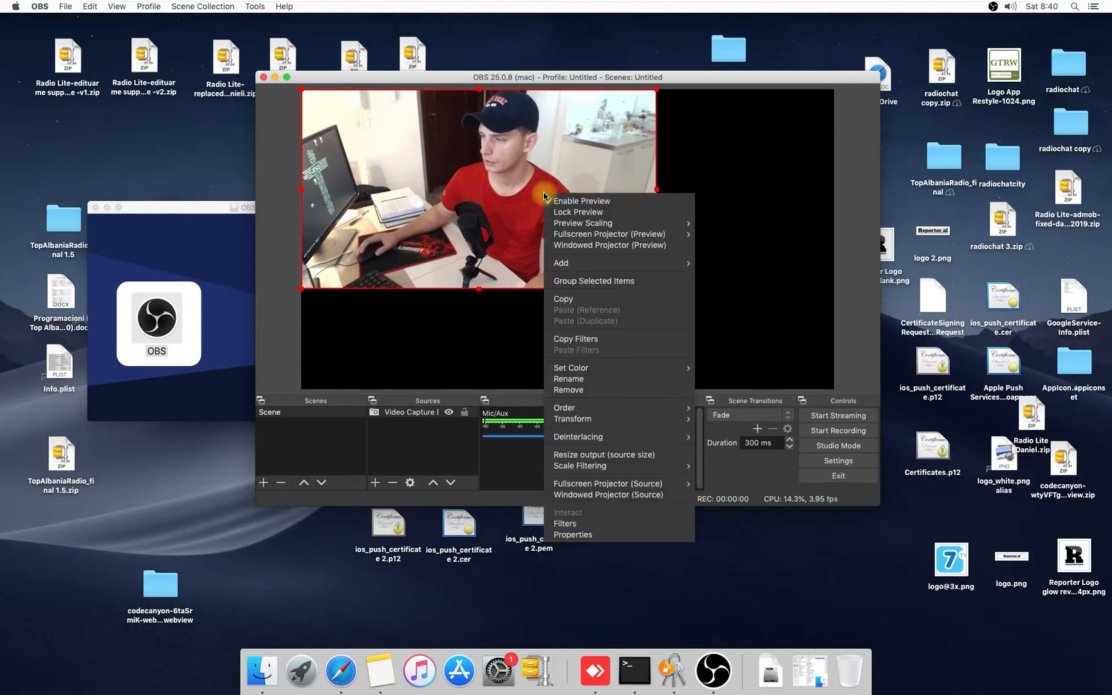
{"action": "left_click", "coordinate": [649, 458]}
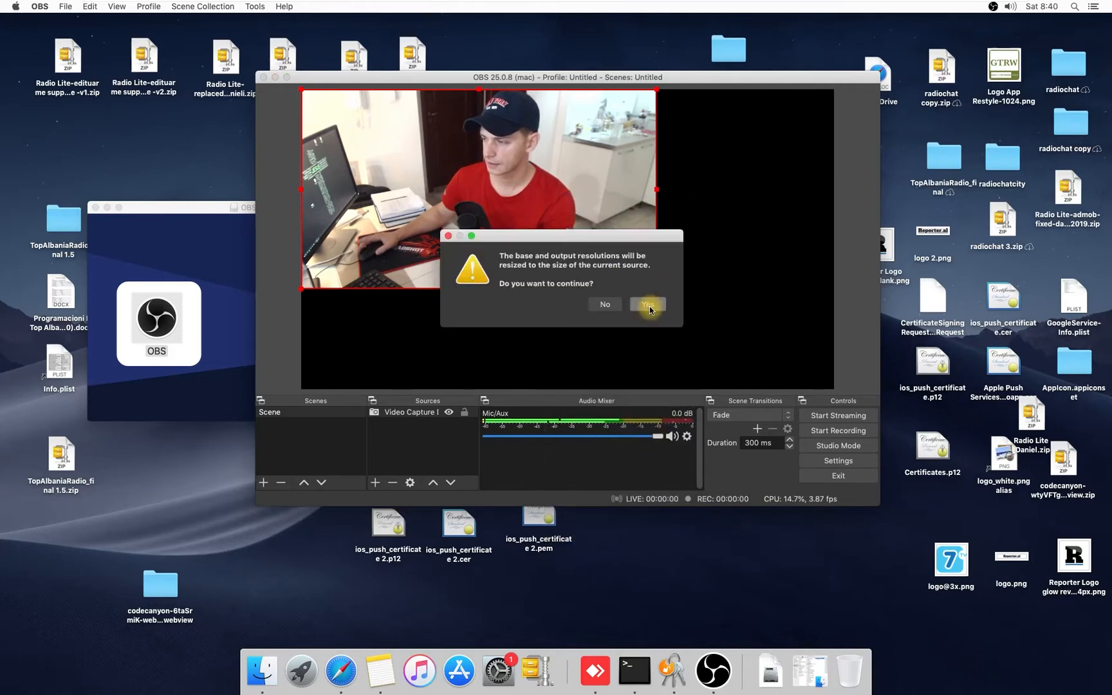
{"action": "left_click", "coordinate": [648, 304]}
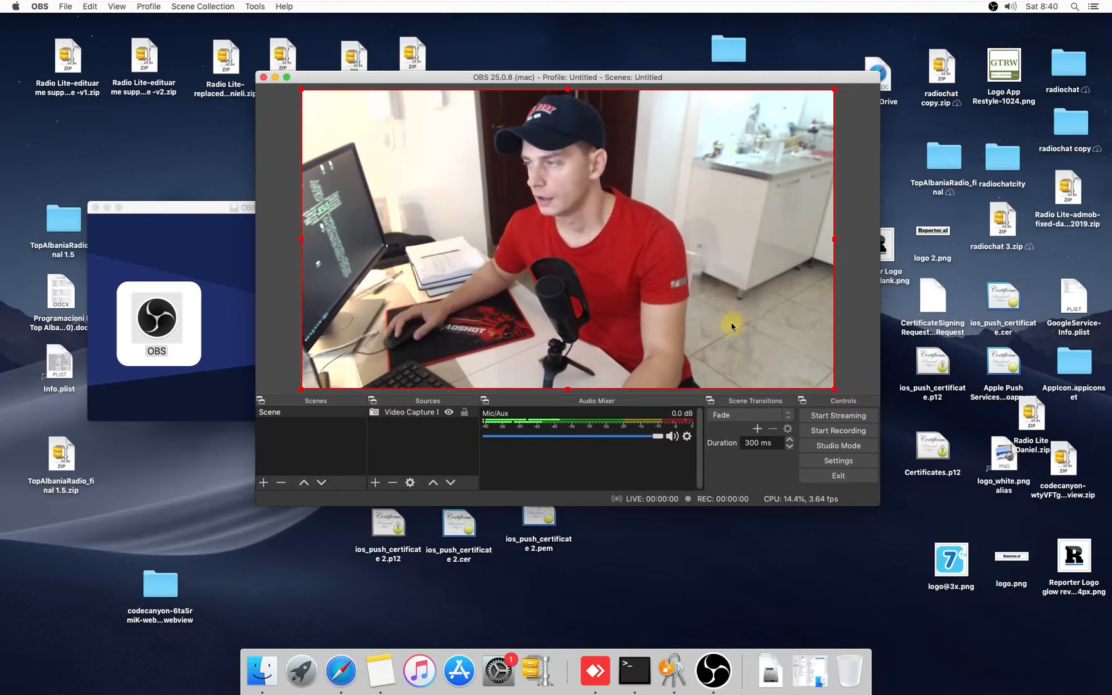
Enlarge and reposition the OBS window so the webcam feed fills the preview
{"action": "left_click_drag", "start_coordinate": [879, 505], "coordinate": [981, 619]}
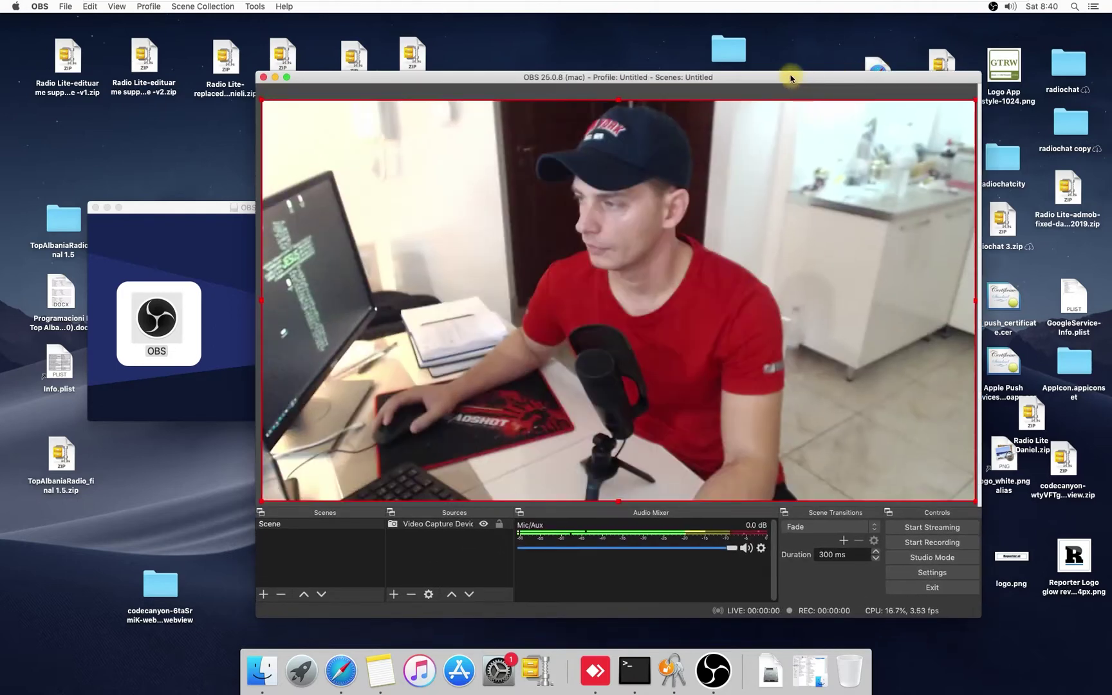
{"action": "left_click_drag", "start_coordinate": [792, 78], "coordinate": [700, 51]}
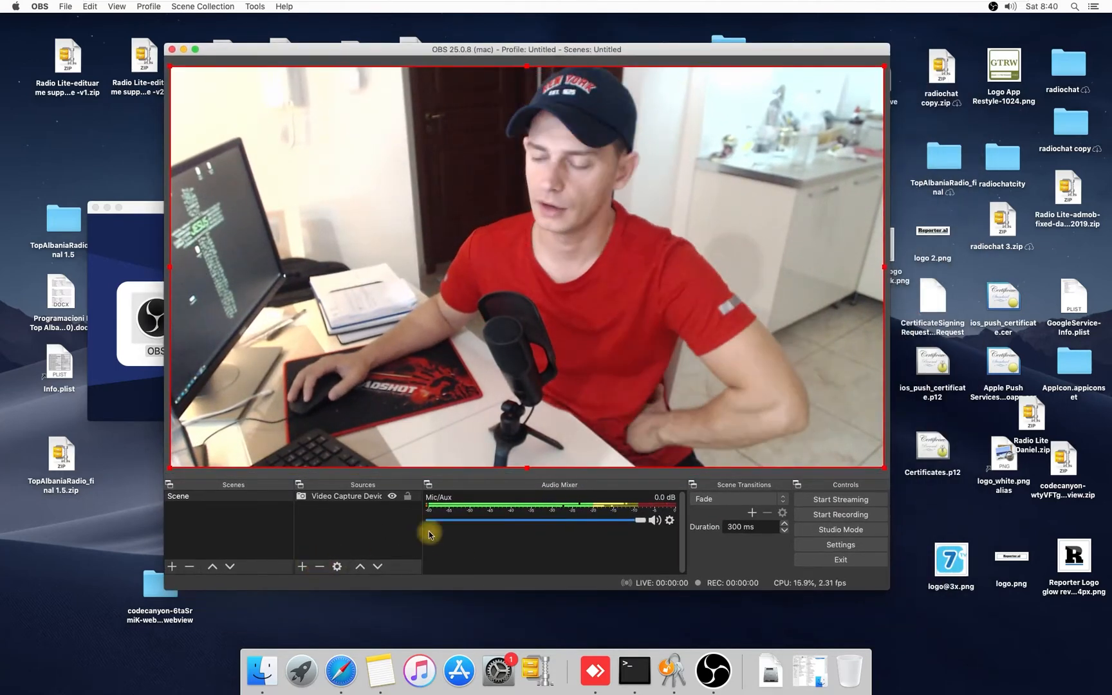
{"action": "left_click", "coordinate": [672, 521]}
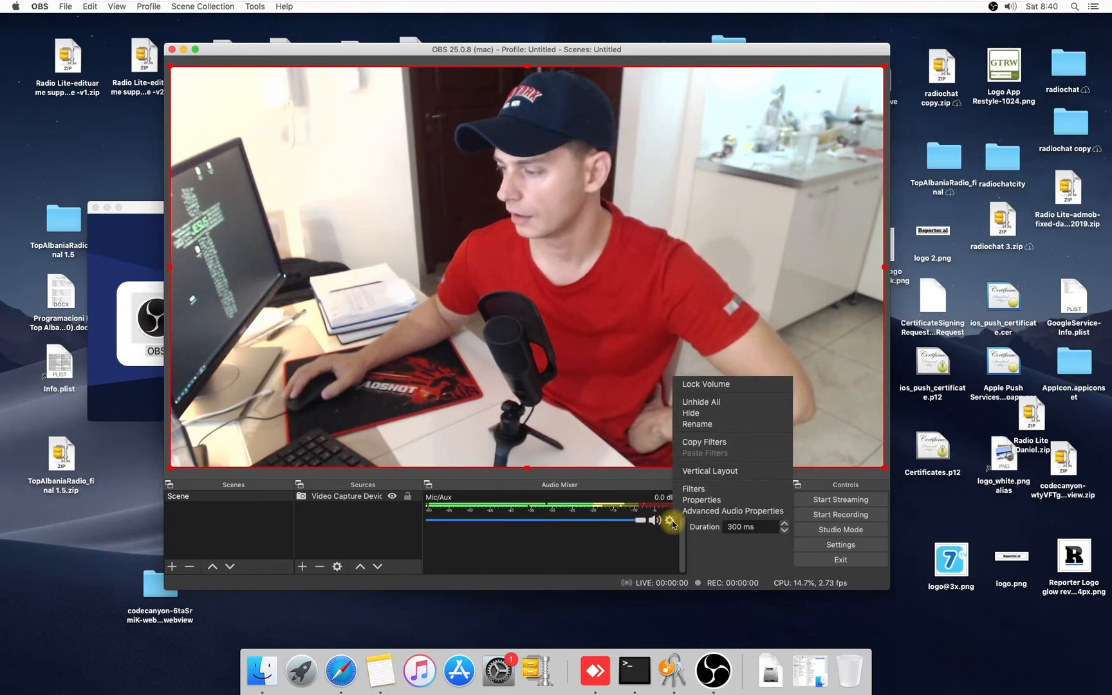
Set the Mic/Aux properties to use Built-in Line Input as the device
{"action": "left_click", "coordinate": [701, 499]}
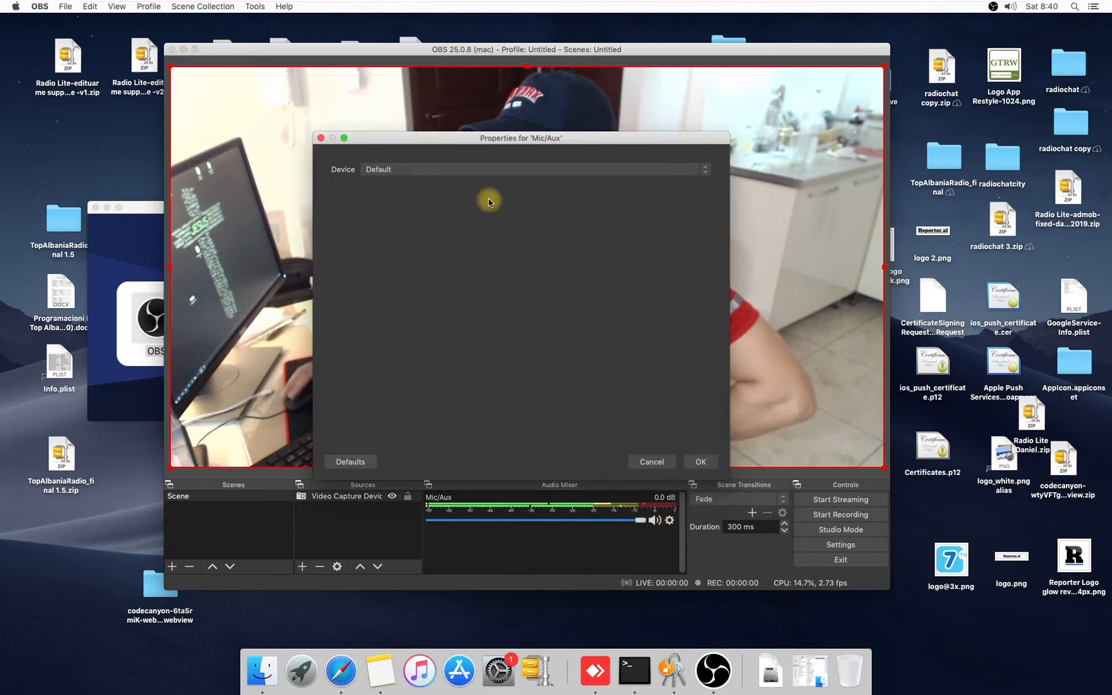
{"action": "left_click", "coordinate": [443, 173]}
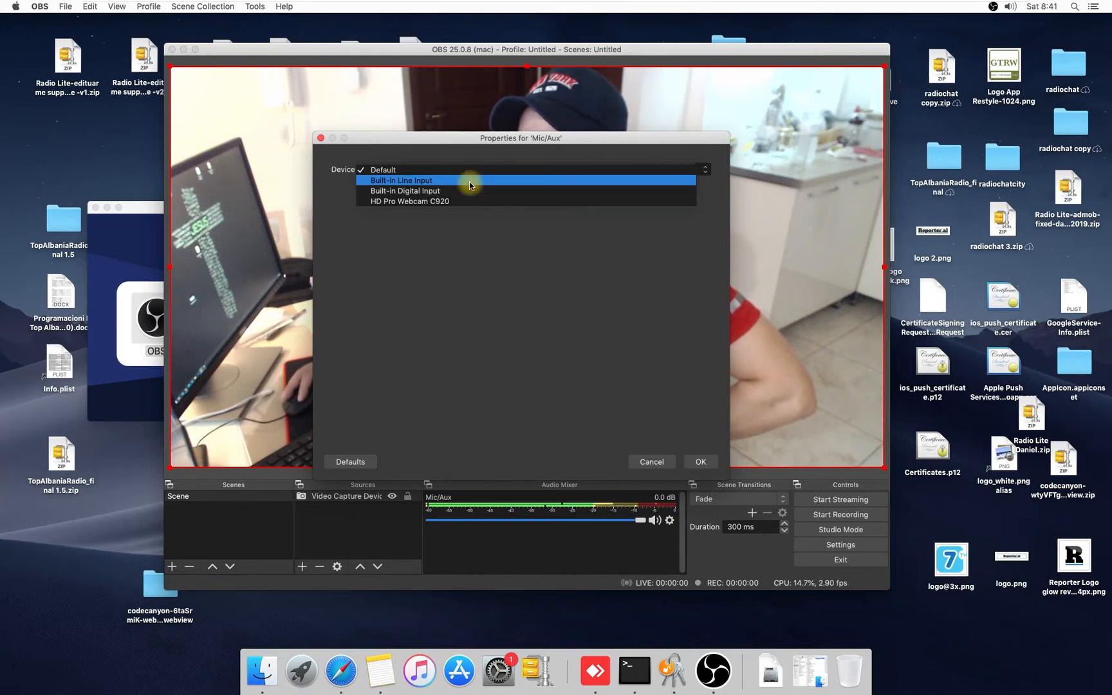
{"action": "left_click", "coordinate": [469, 180]}
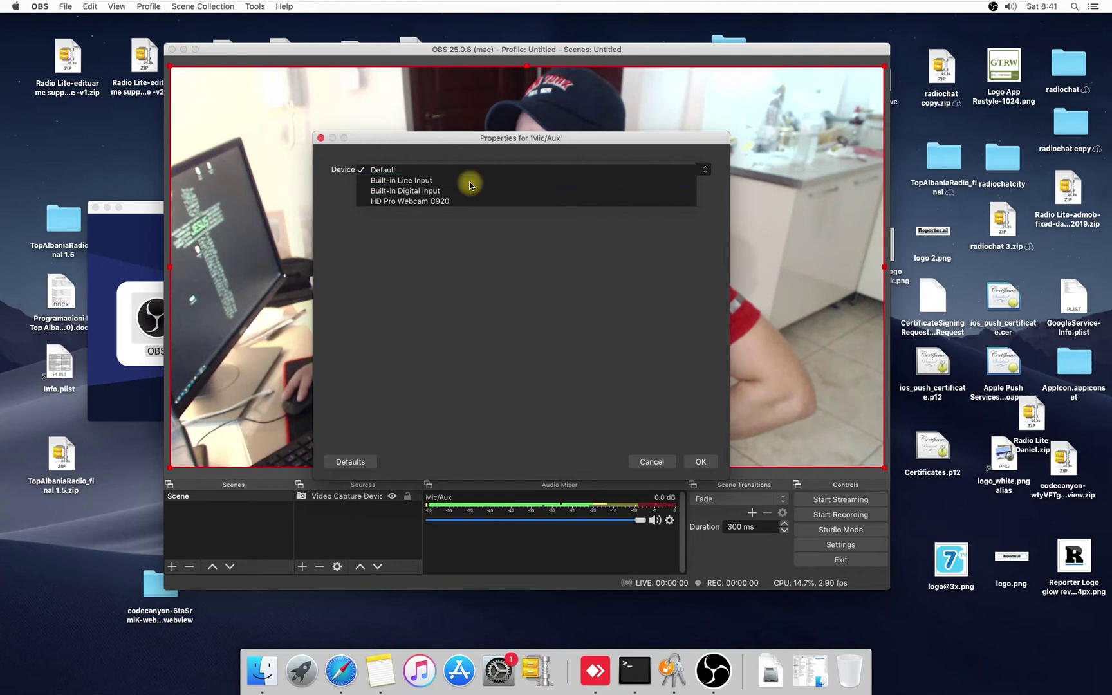
{"action": "left_click", "coordinate": [699, 463]}
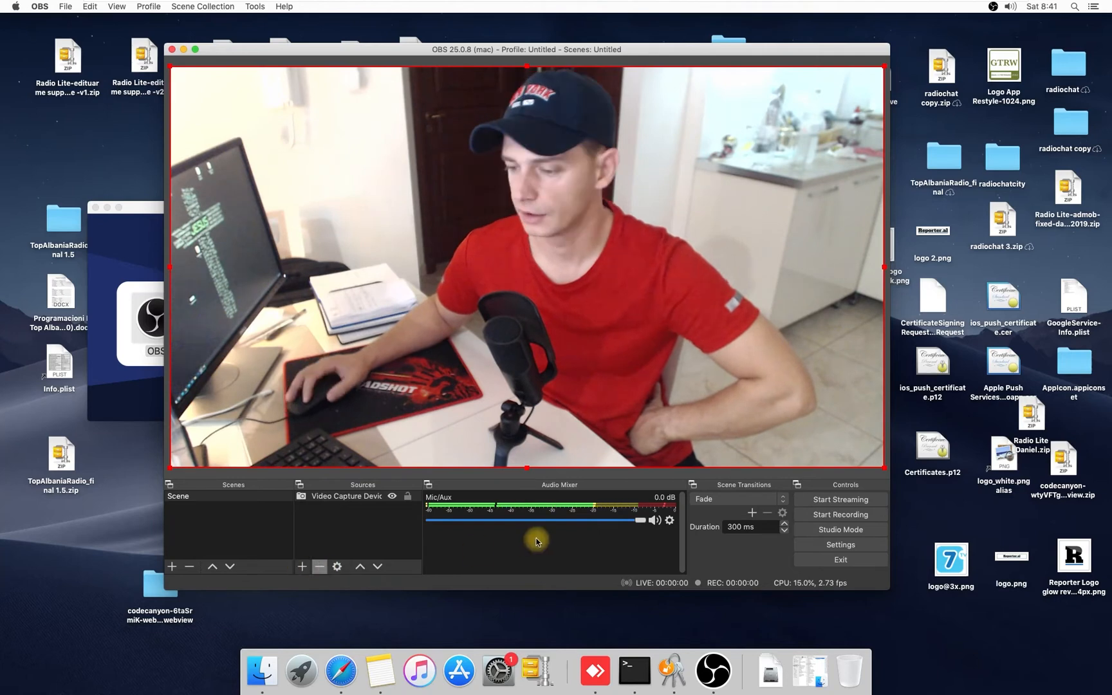
Mute Mic/Aux and add an Audio Input Capture source set to Built-in Line Input
{"action": "left_click", "coordinate": [654, 524]}
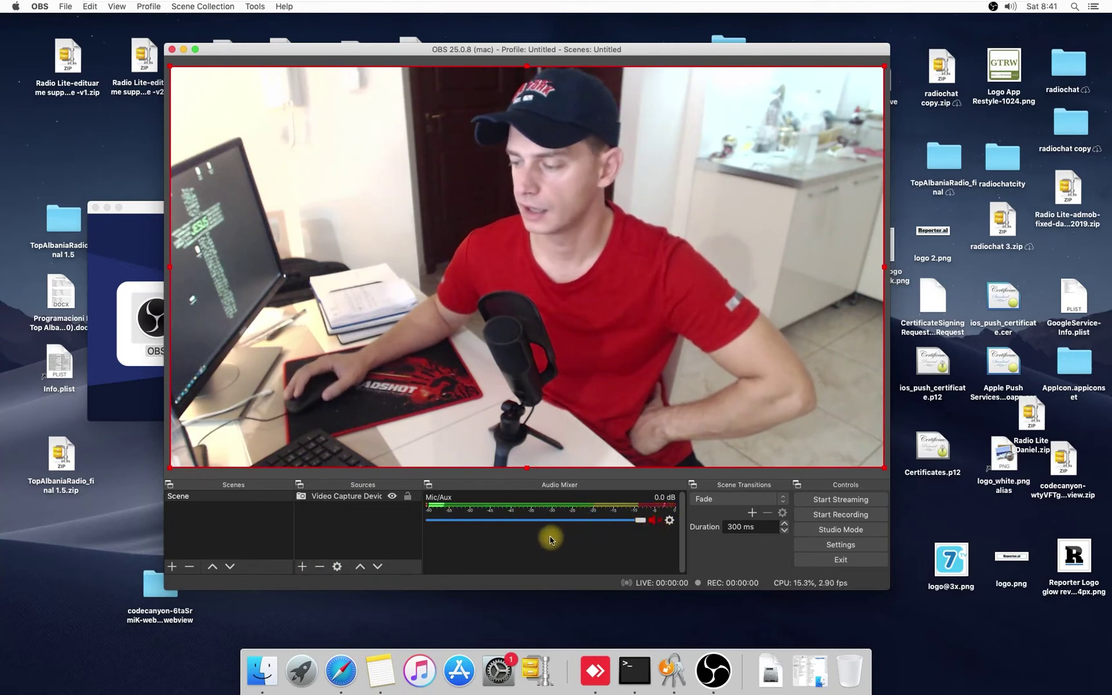
{"action": "left_click", "coordinate": [301, 566]}
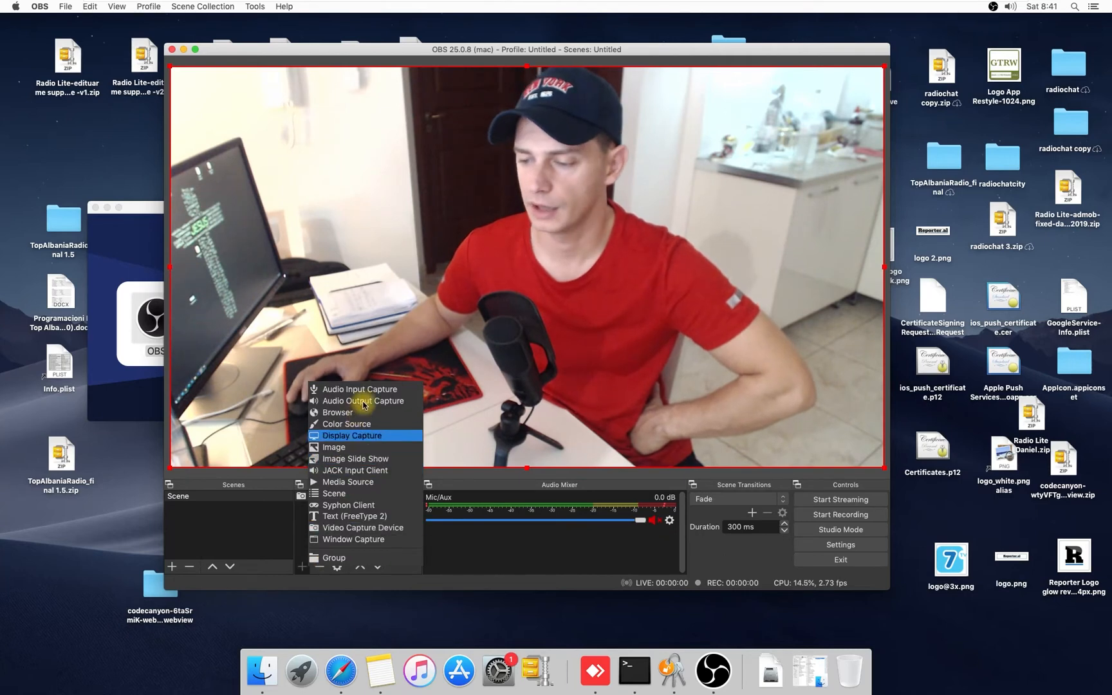
{"action": "left_click", "coordinate": [390, 390]}
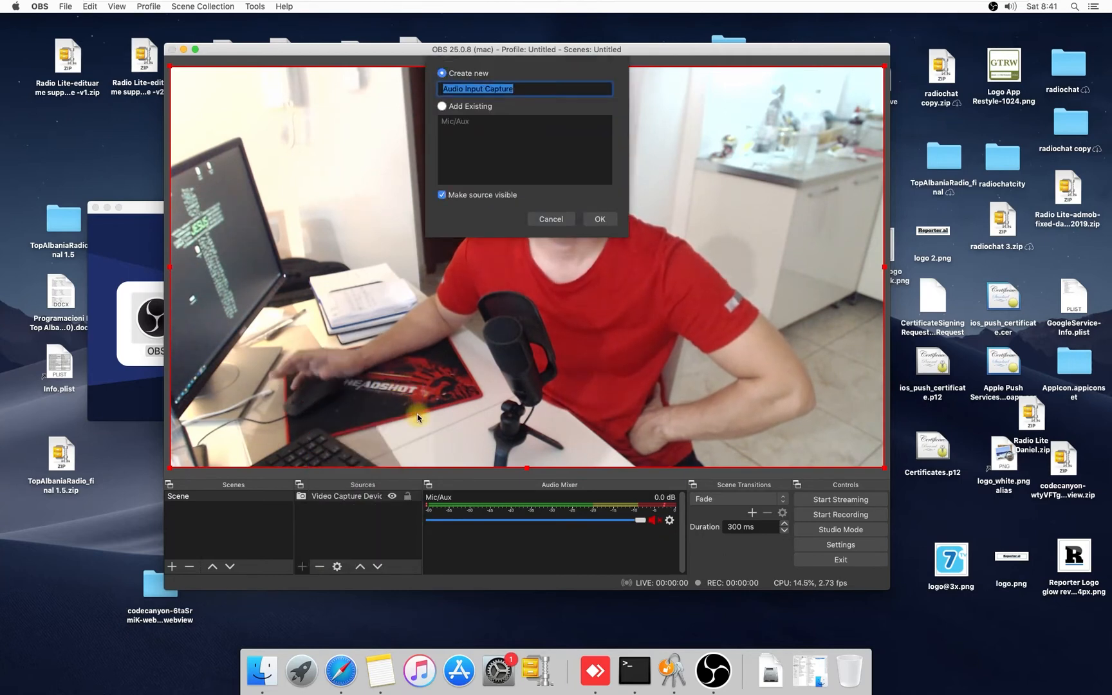
{"action": "left_click", "coordinate": [595, 217]}
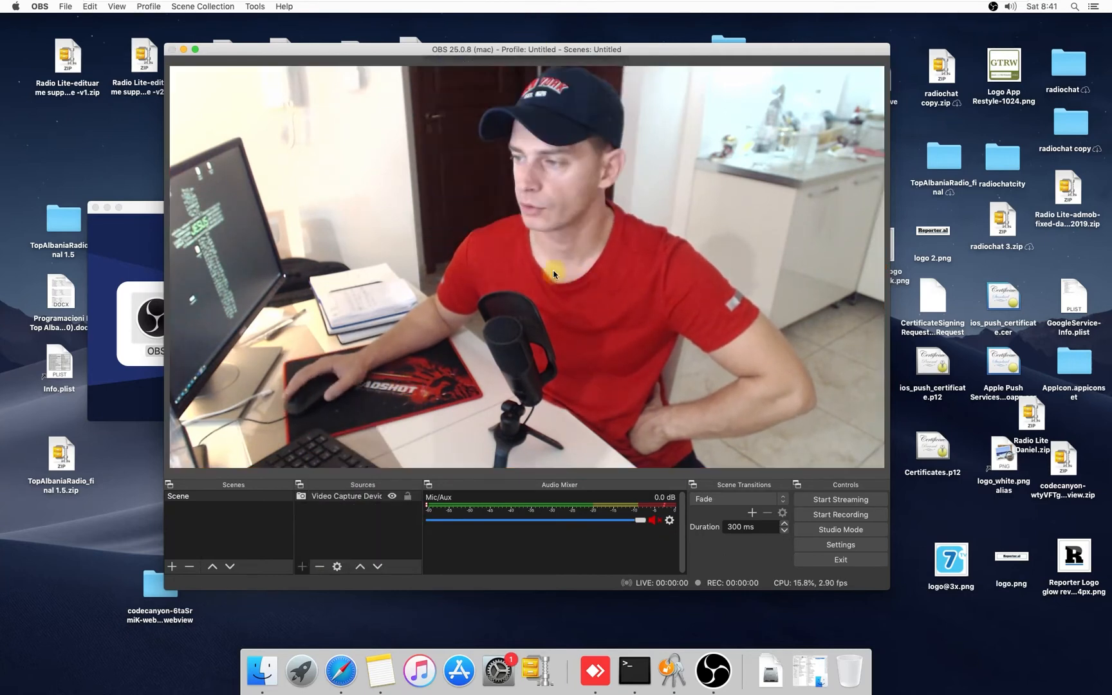
{"action": "left_click", "coordinate": [393, 171]}
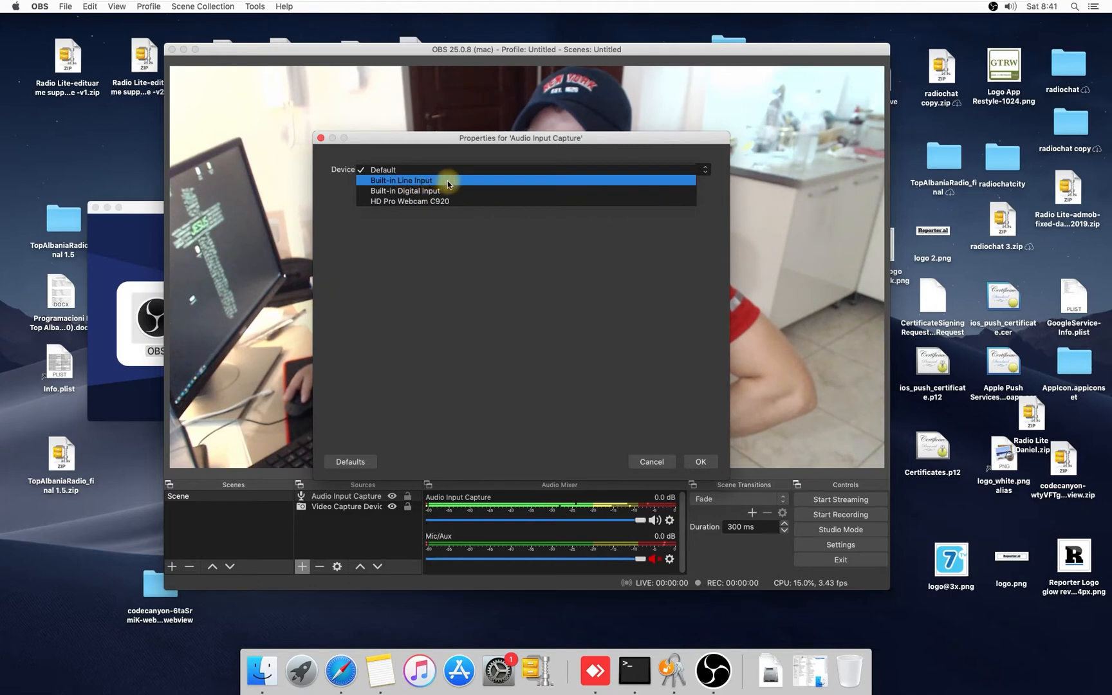
{"action": "left_click", "coordinate": [453, 181]}
{"action": "left_click", "coordinate": [701, 461]}
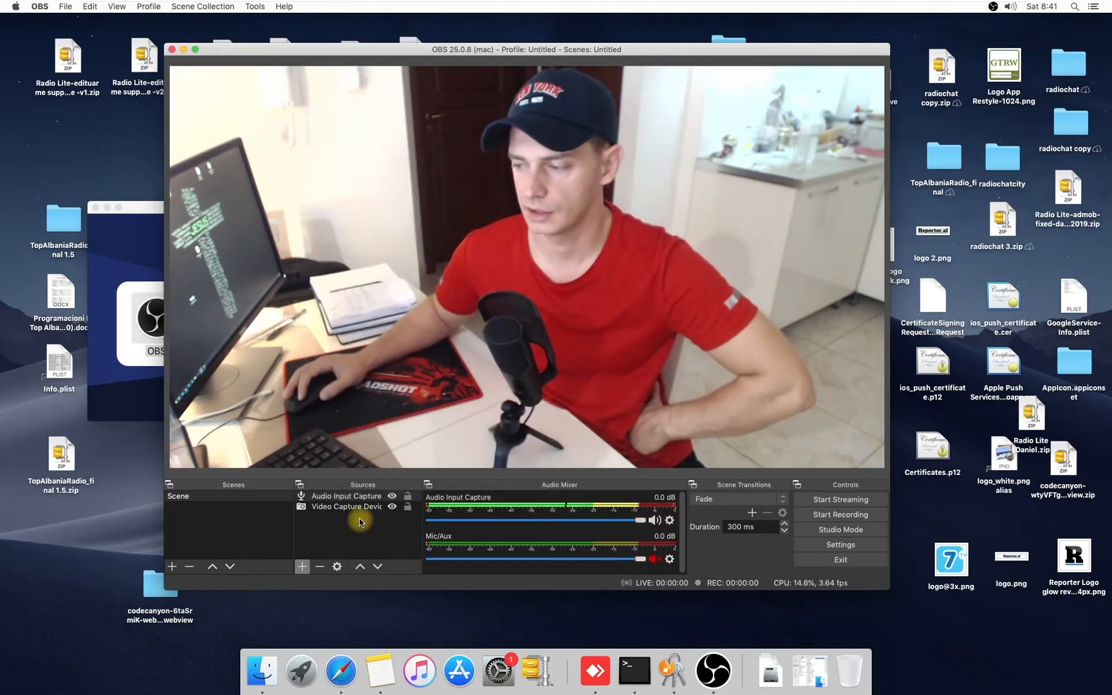
Remove the Audio Input Capture source again and lower the mic level slightly
{"action": "left_click", "coordinate": [346, 496]}
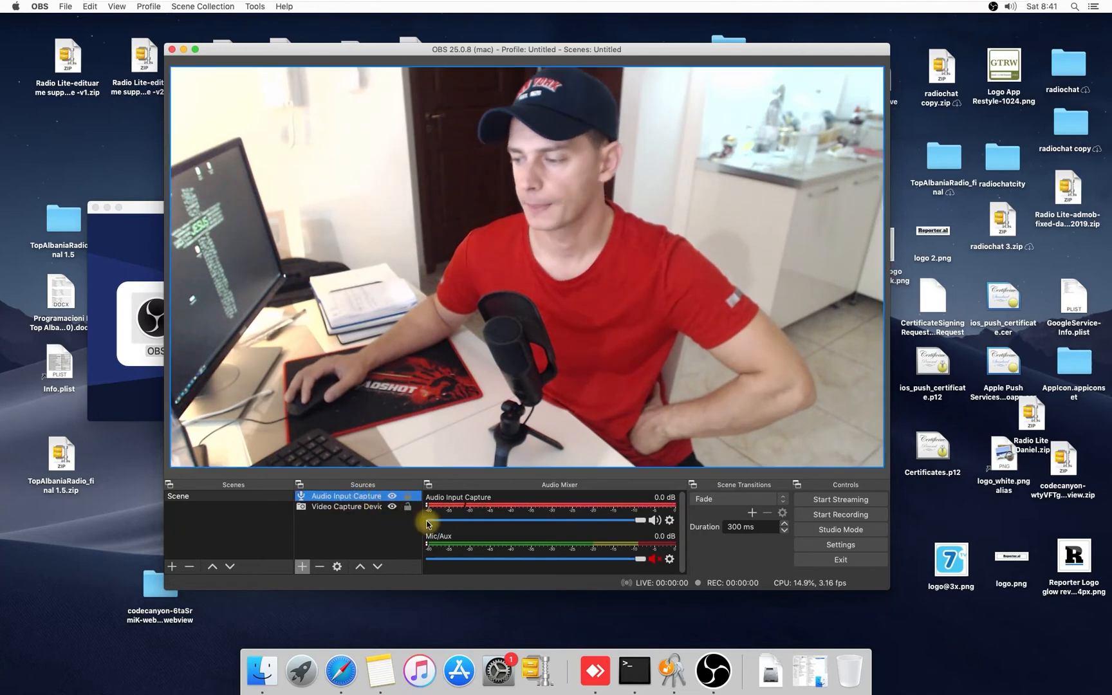
{"action": "right_click", "coordinate": [338, 497]}
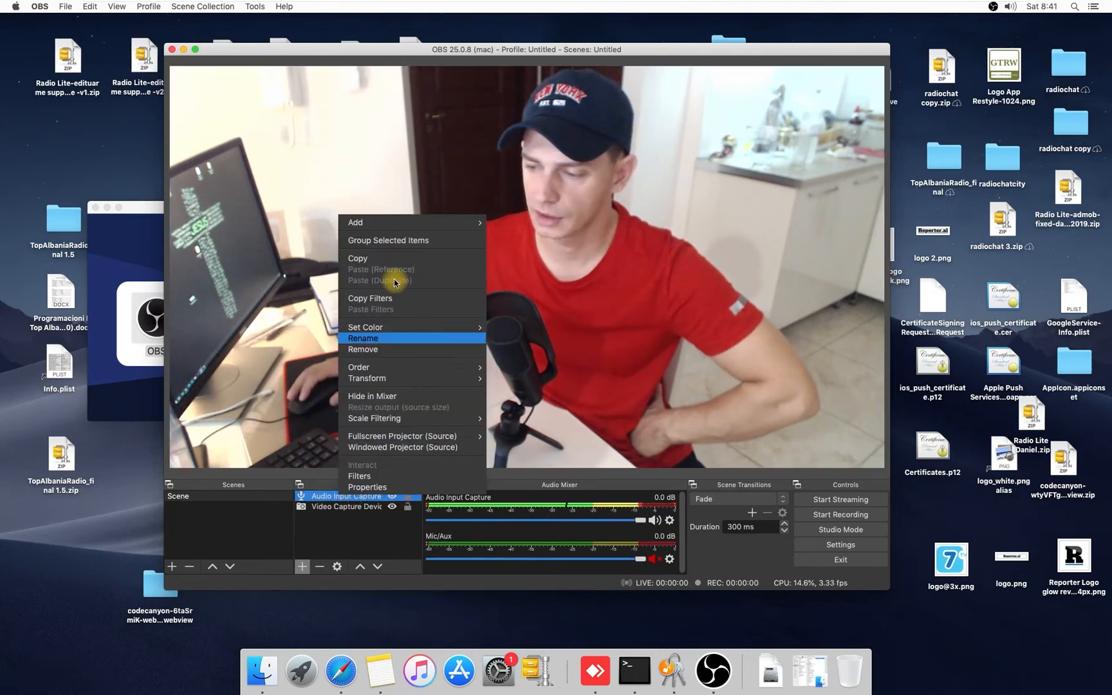
{"action": "left_click", "coordinate": [399, 349]}
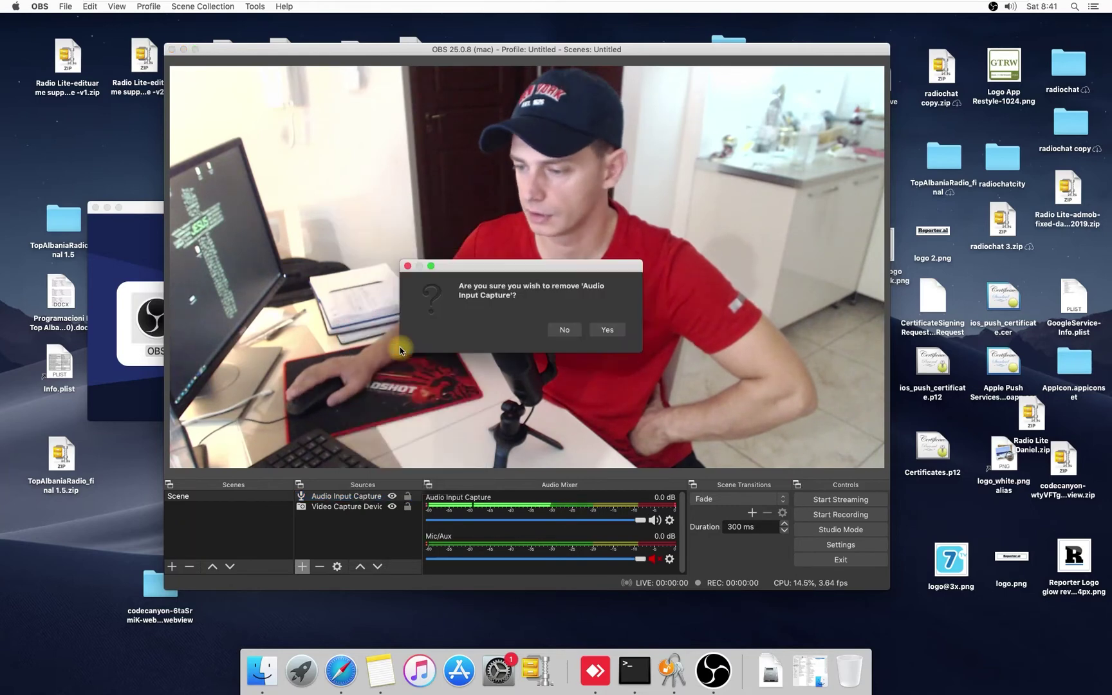
{"action": "left_click", "coordinate": [605, 333]}
{"action": "left_click", "coordinate": [321, 497]}
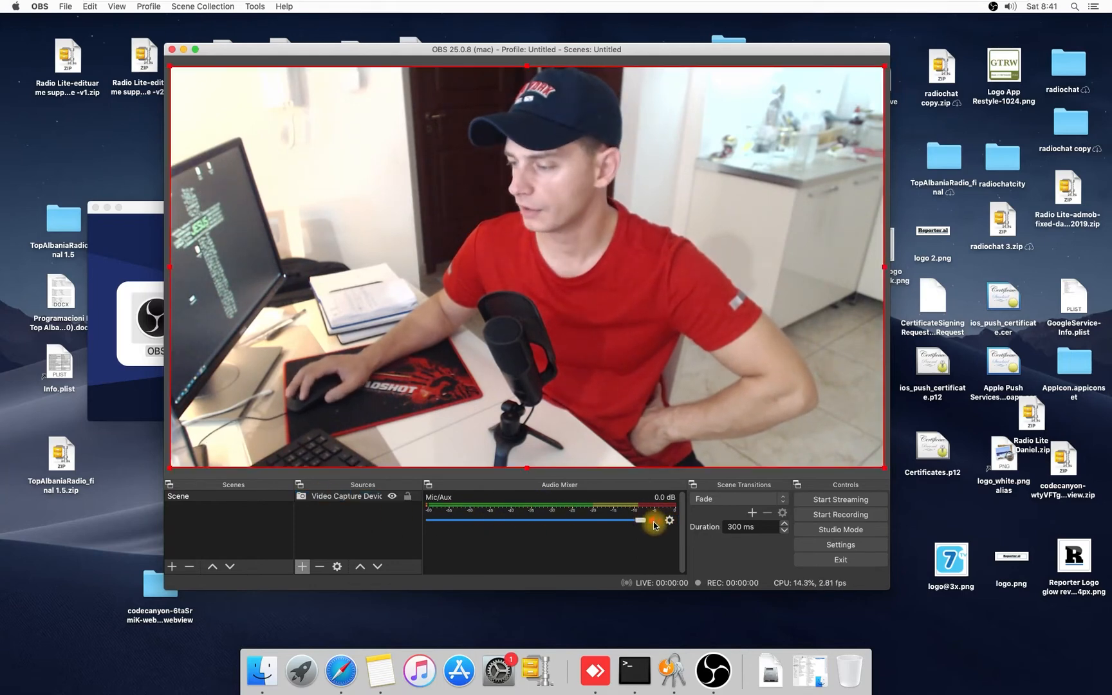
{"action": "left_click_drag", "start_coordinate": [643, 520], "coordinate": [608, 520]}
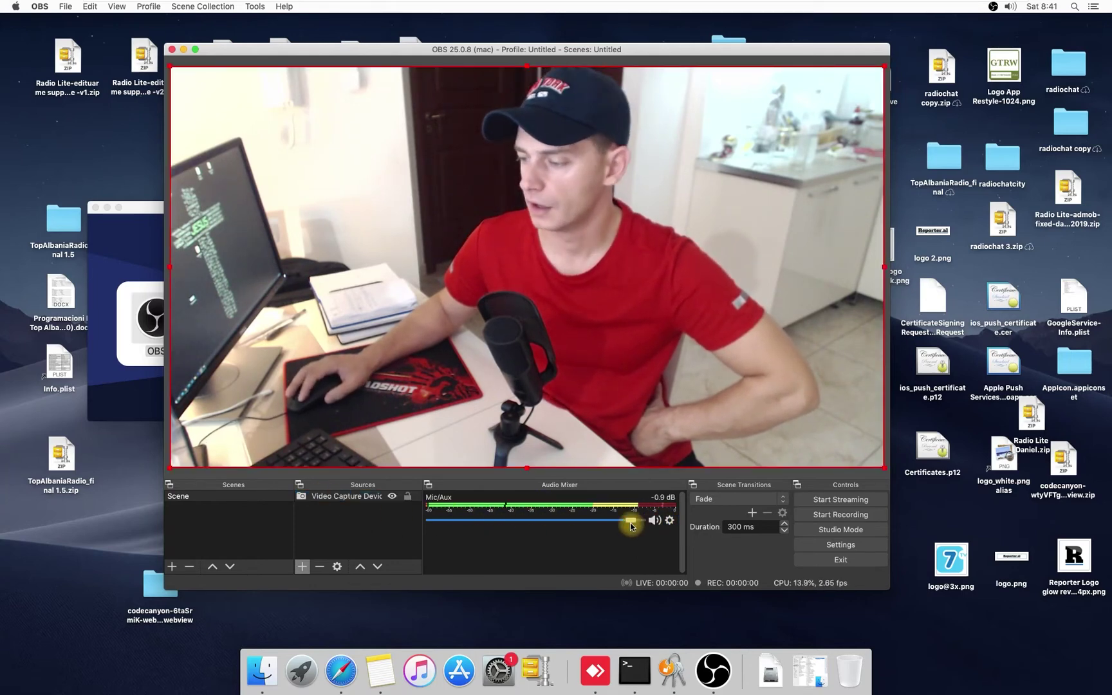
Set the Stream service to Facebook Live with the Stream Key field ready for entry
{"action": "left_click", "coordinate": [839, 545]}
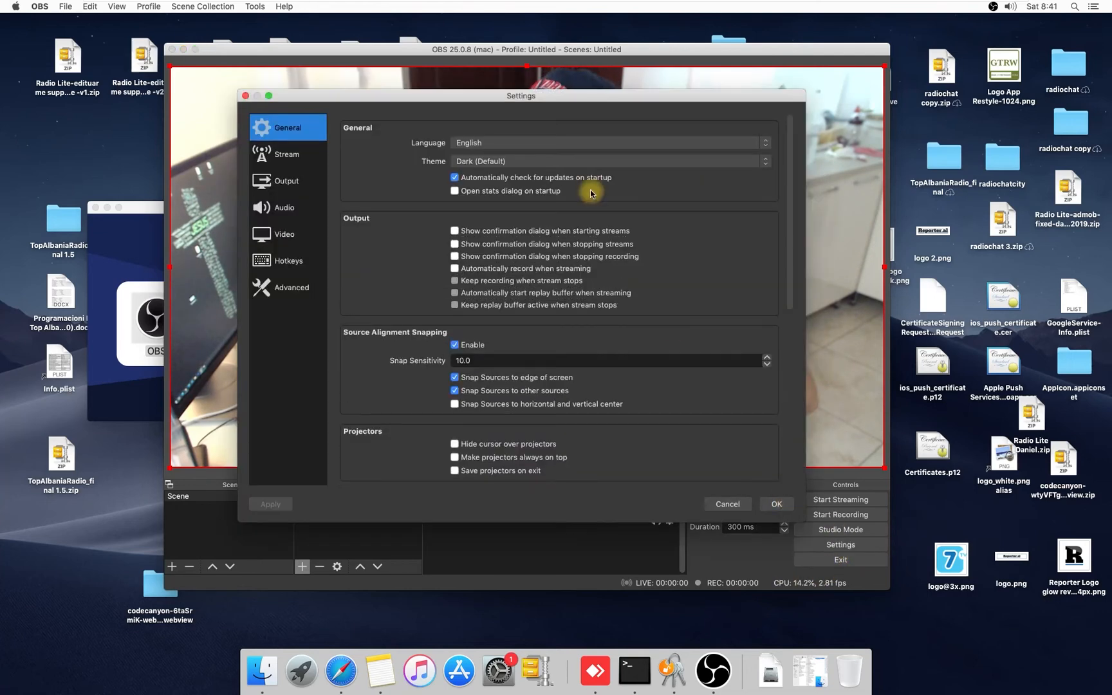
{"action": "left_click", "coordinate": [295, 159]}
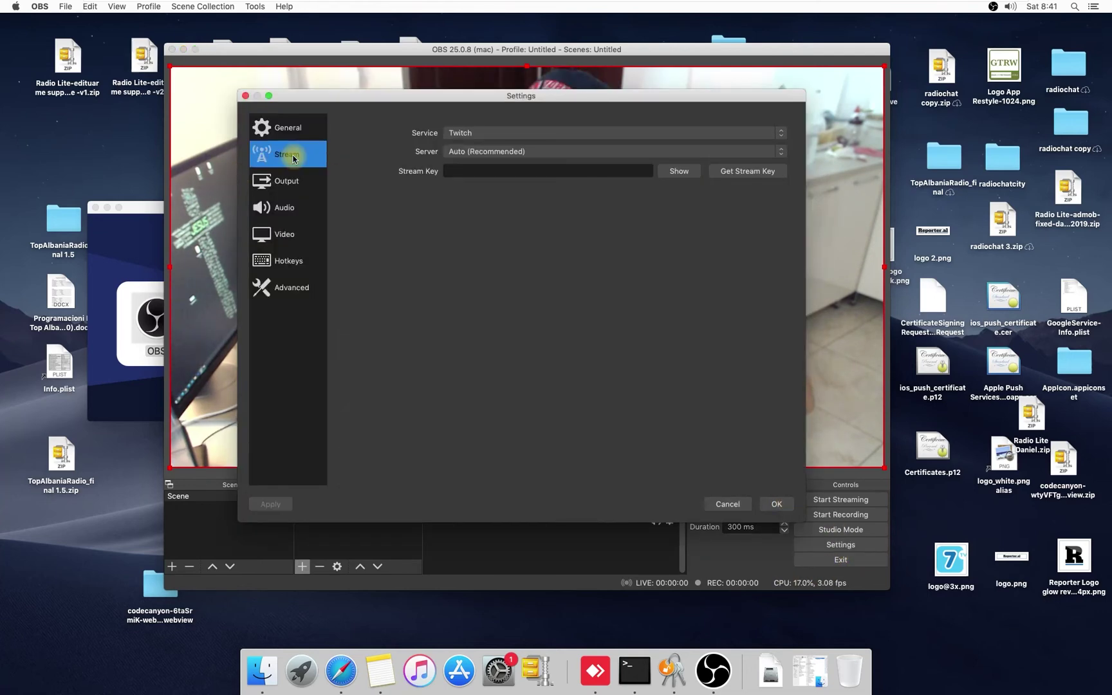
{"action": "left_click", "coordinate": [506, 135]}
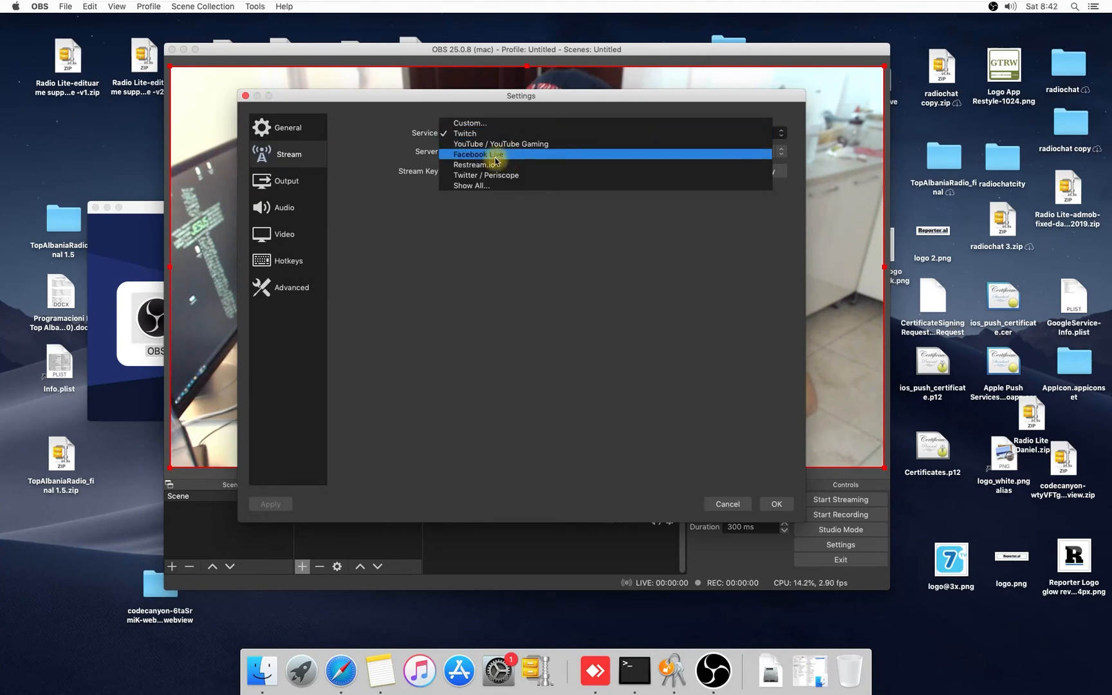
{"action": "left_click", "coordinate": [504, 156]}
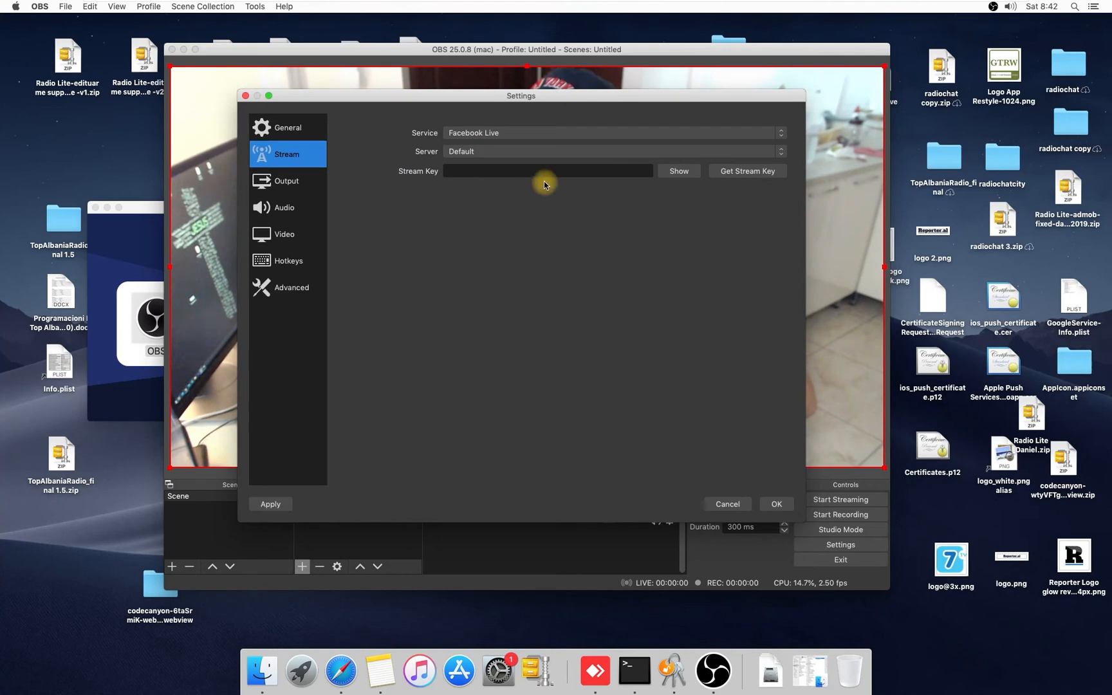
{"action": "left_click", "coordinate": [526, 172]}
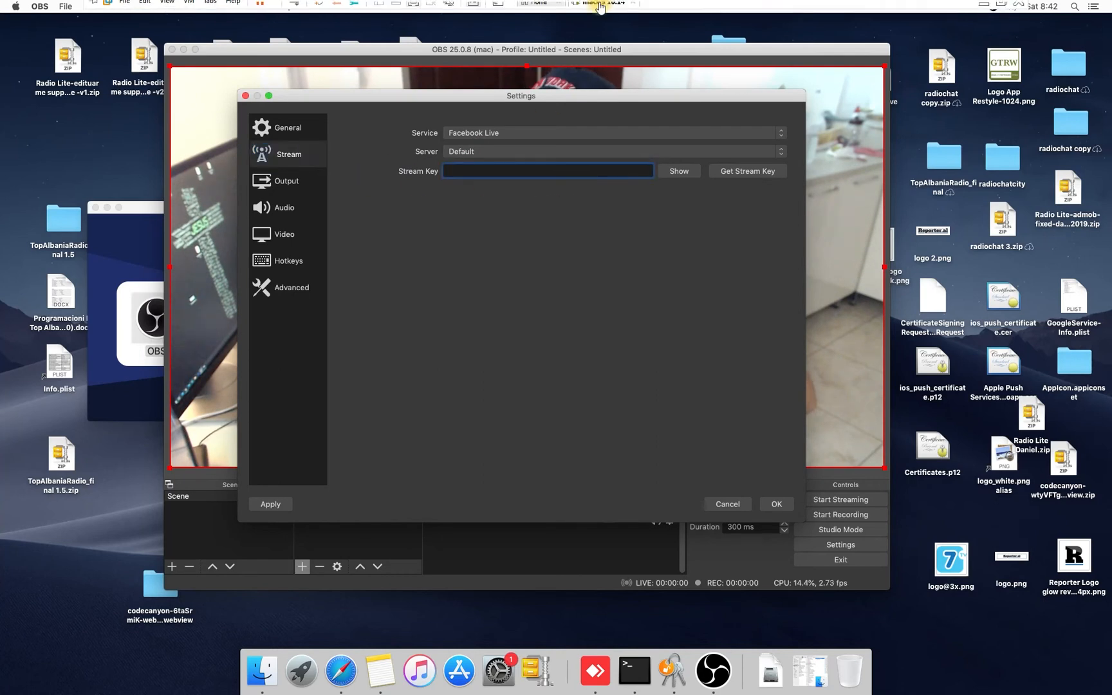
{"action": "left_click", "coordinate": [1003, 7]}
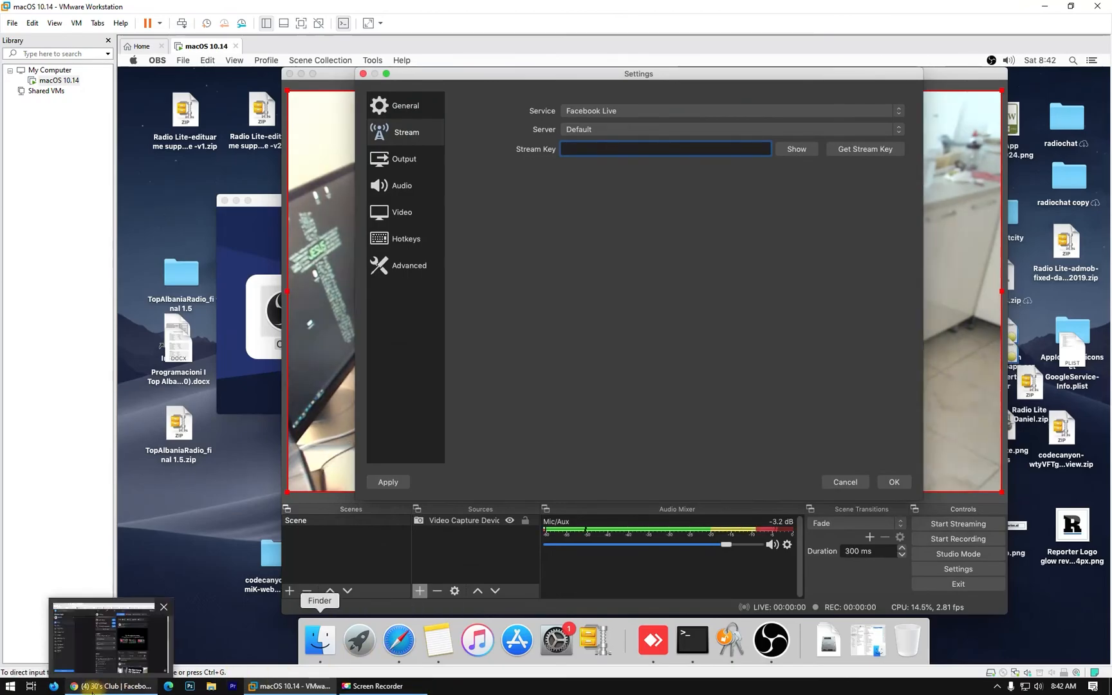
Create a stream-key live video in Live Producer and carry its key back into OBS
{"action": "left_click", "coordinate": [104, 686]}
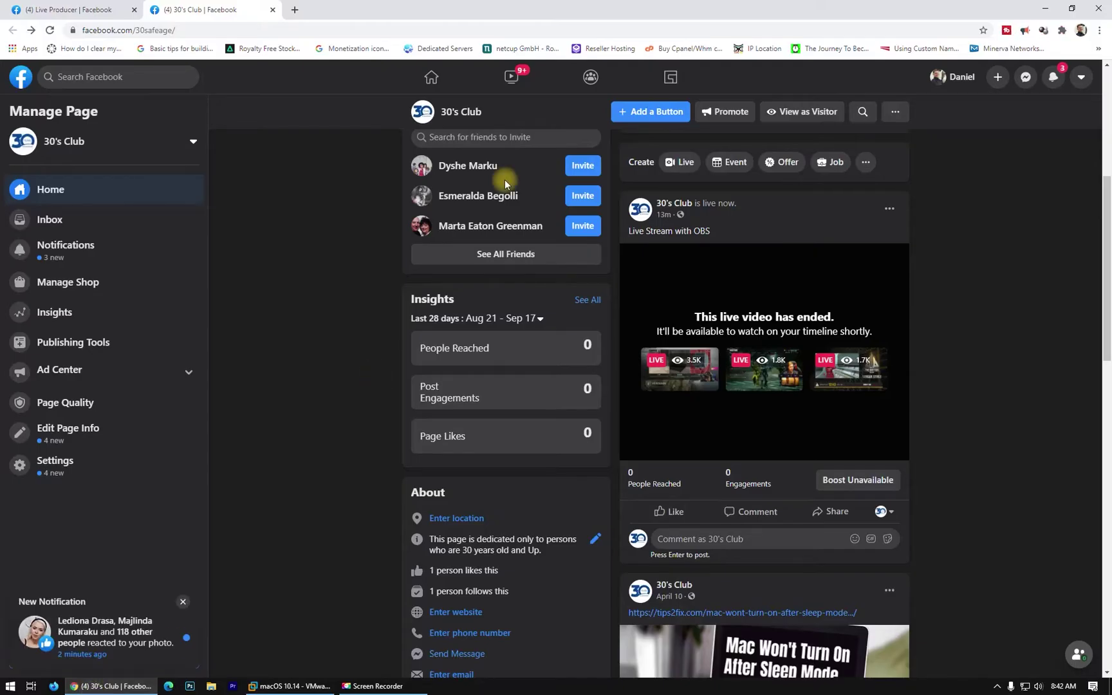
{"action": "left_click", "coordinate": [682, 166]}
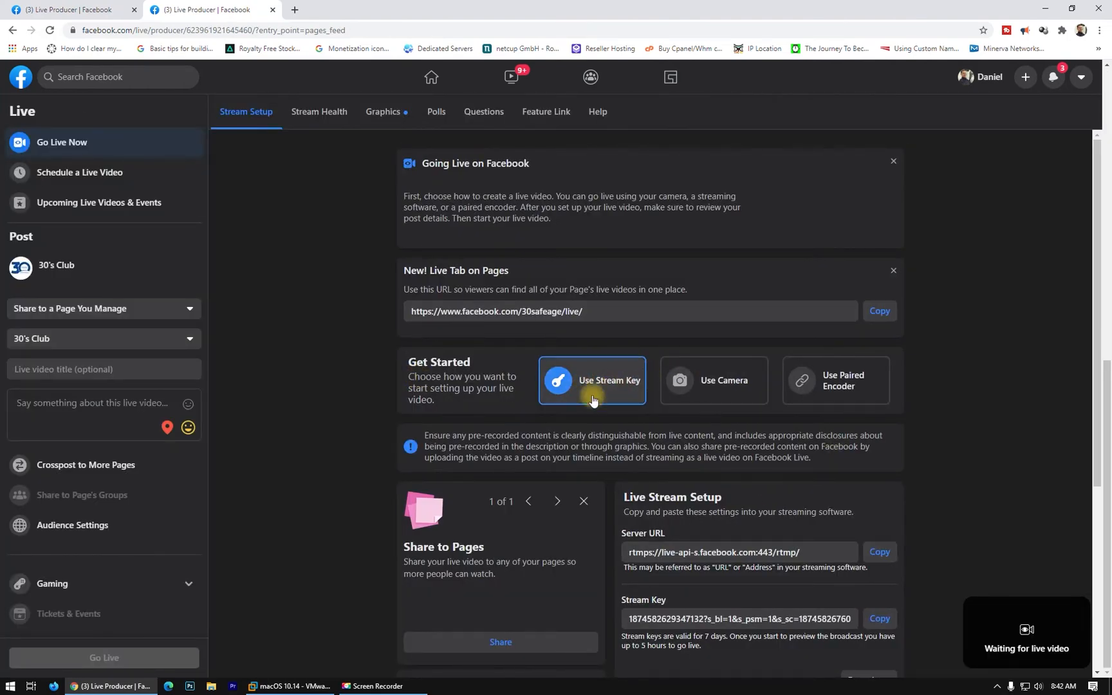
{"action": "scroll", "coordinate": [610, 388], "scroll_direction": "down", "scroll_amount": 2}
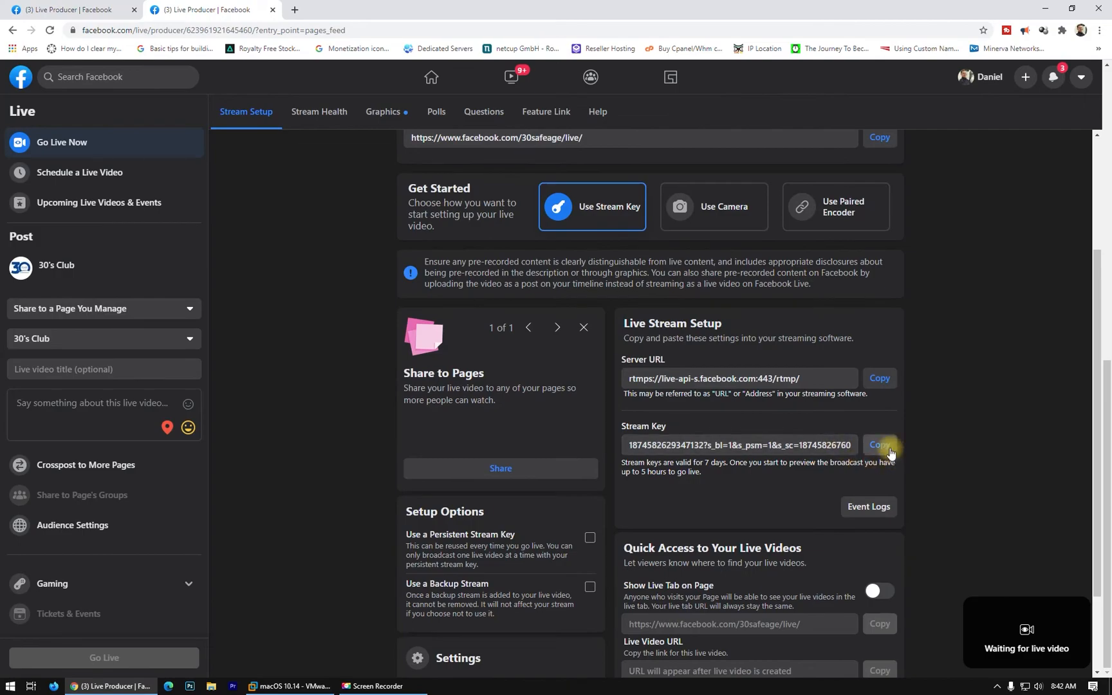
{"action": "left_click", "coordinate": [1049, 10]}
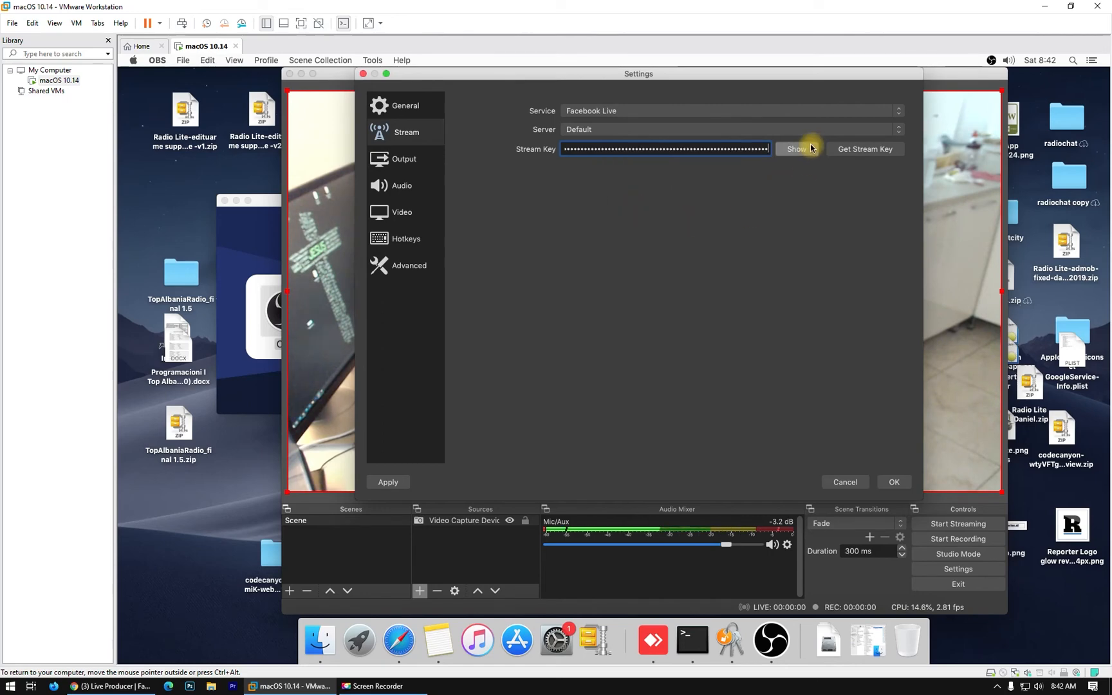
Save the stream settings, begin streaming the webcam scene to Facebook, and return to Live Producer
{"action": "left_click", "coordinate": [897, 483]}
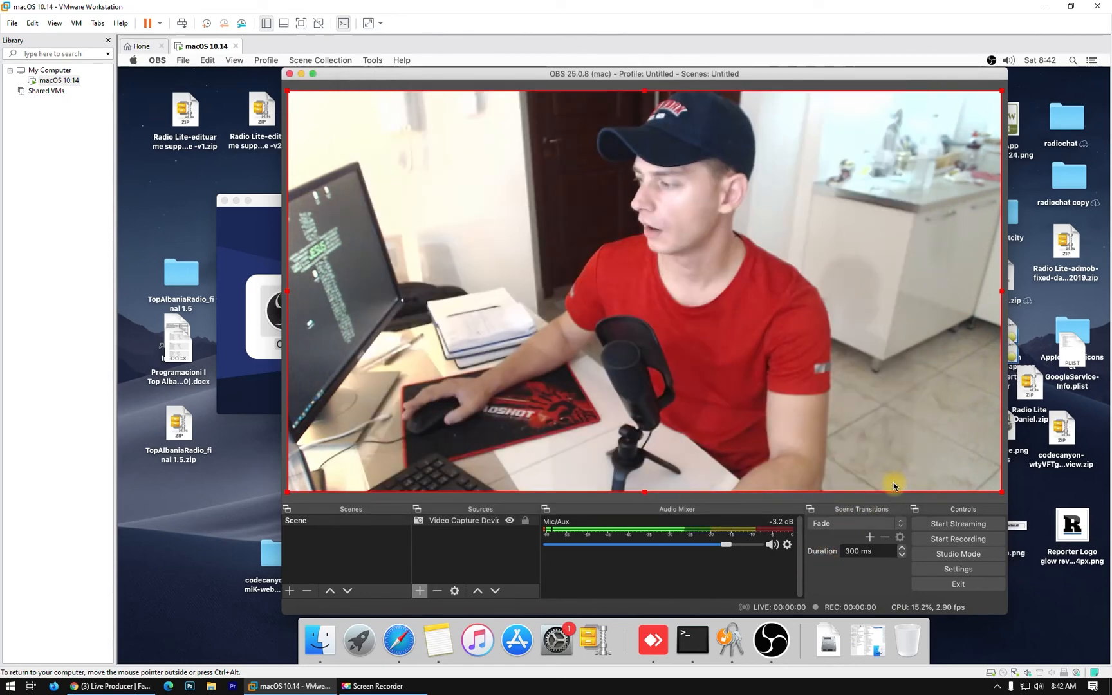
{"action": "left_click", "coordinate": [955, 527]}
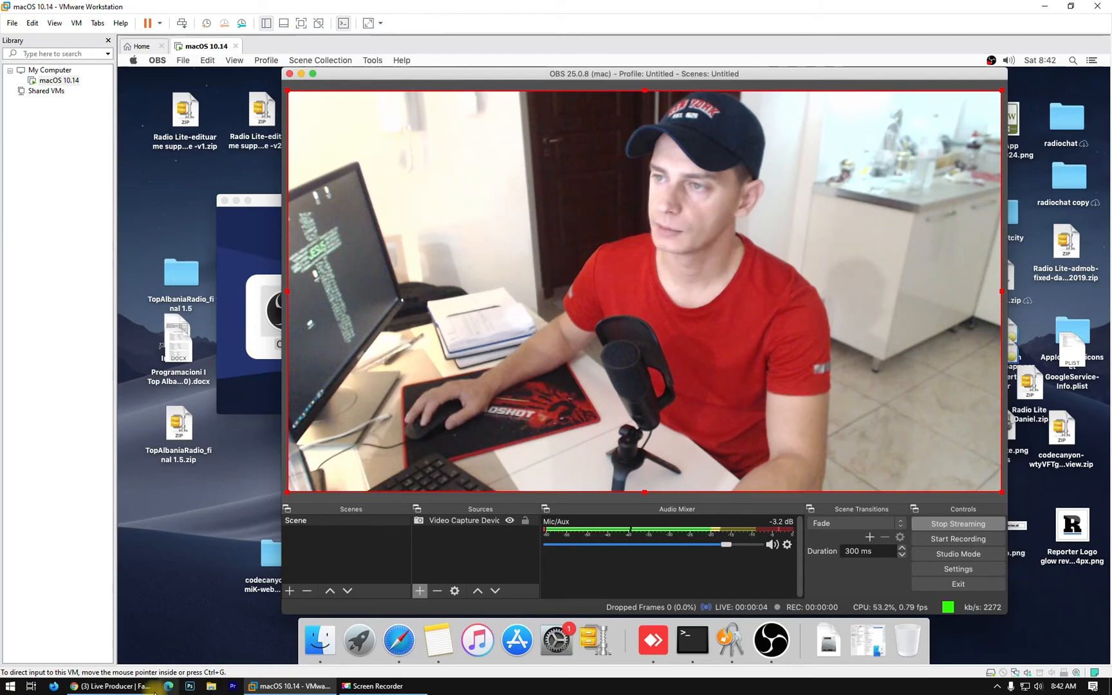
{"action": "left_click", "coordinate": [103, 687]}
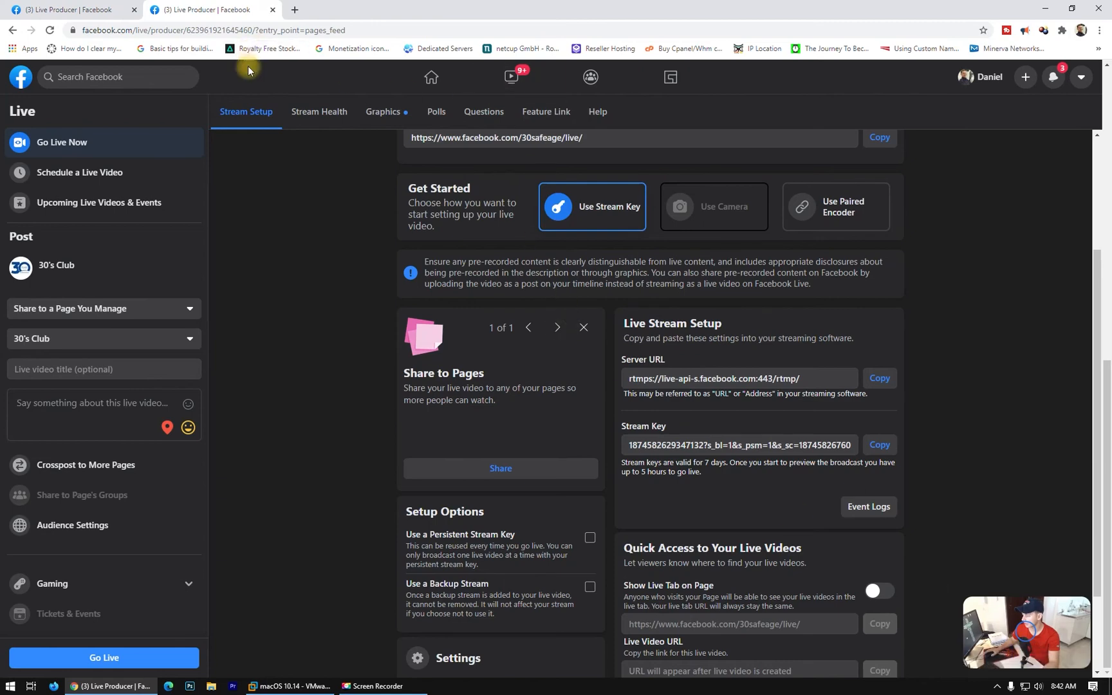
{"action": "scroll", "coordinate": [299, 277], "scroll_direction": "up", "scroll_amount": 3}
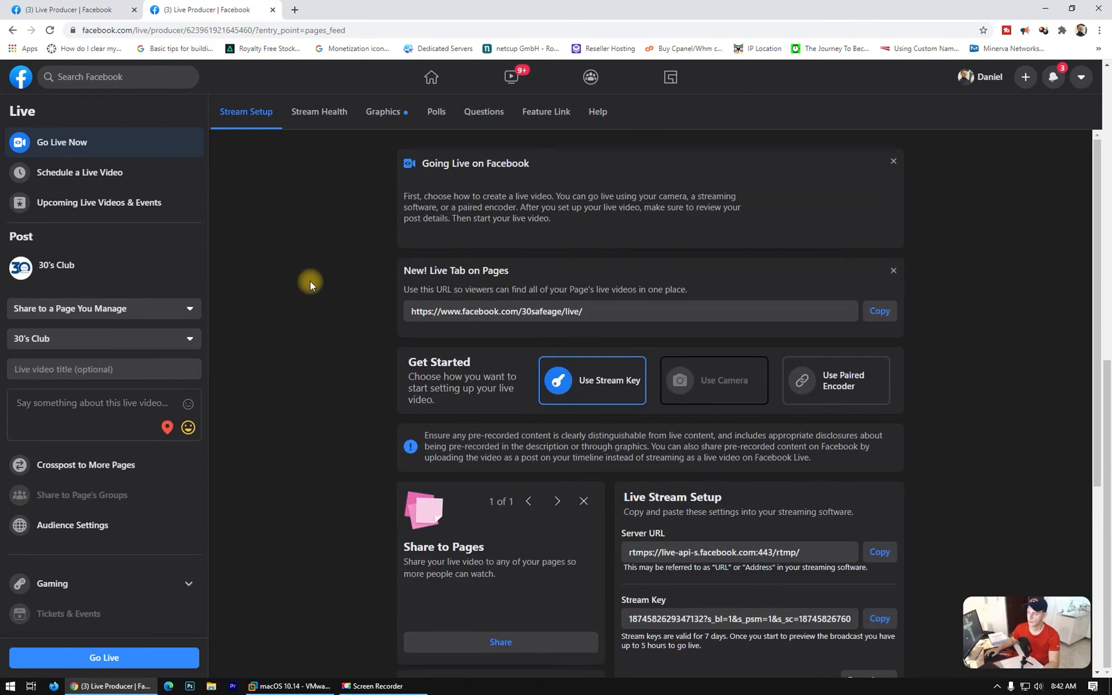
{"action": "scroll", "coordinate": [310, 281], "scroll_direction": "up", "scroll_amount": 3}
{"action": "scroll", "coordinate": [329, 348], "scroll_direction": "up", "scroll_amount": 5}
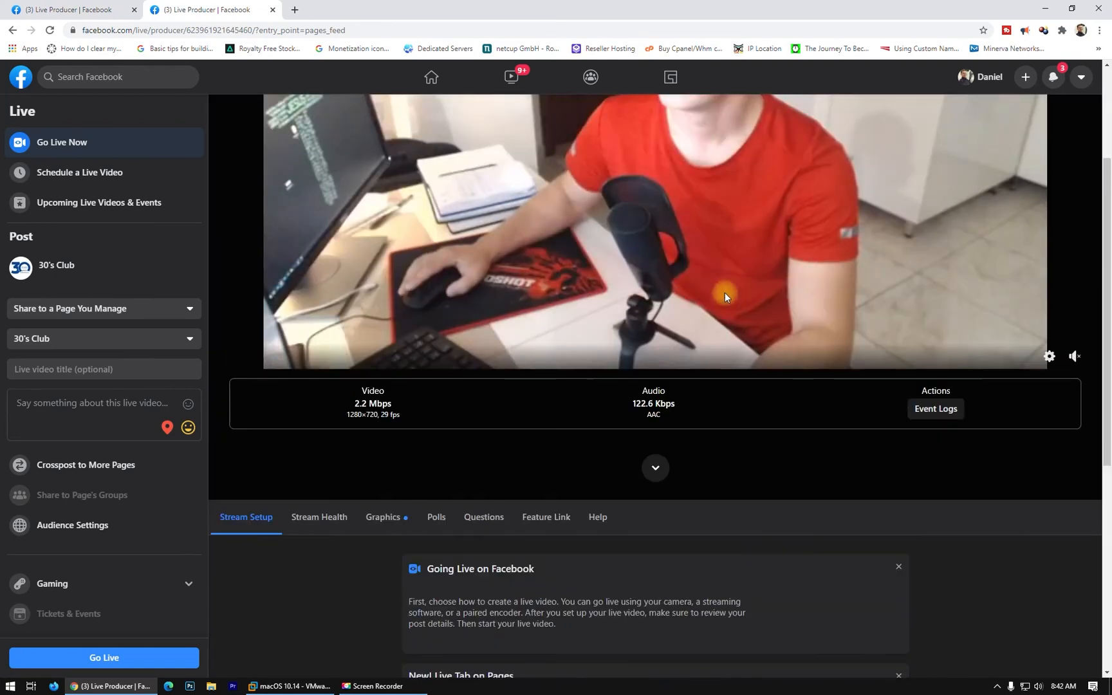
{"action": "scroll", "coordinate": [724, 292], "scroll_direction": "up", "scroll_amount": 4}
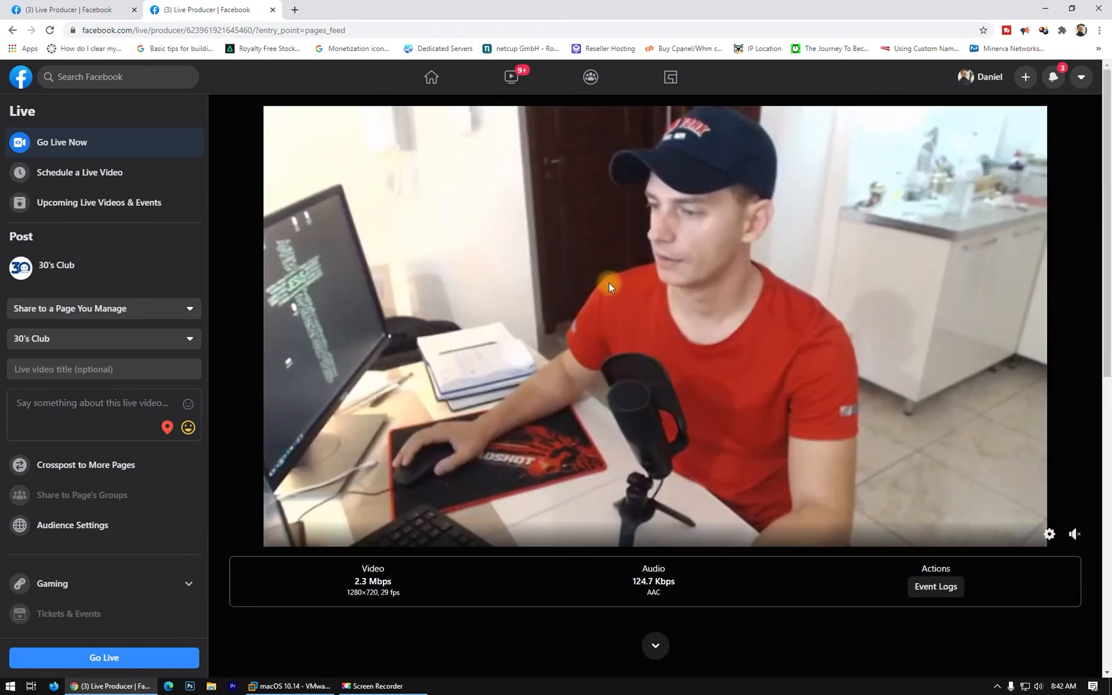
{"action": "scroll", "coordinate": [609, 283], "scroll_direction": "down", "scroll_amount": 4}
Title the broadcast 'live 2 from macbookpro' and put the 30's Club page live
{"action": "left_click", "coordinate": [138, 369]}
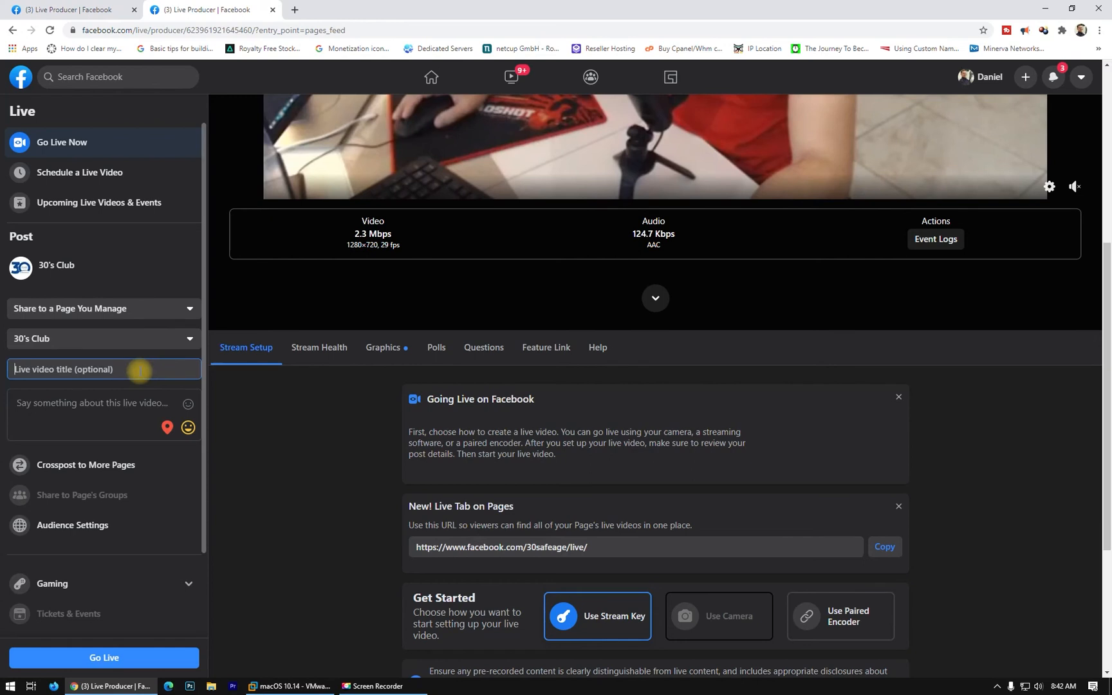
{"action": "type", "text": "Iive 2"}
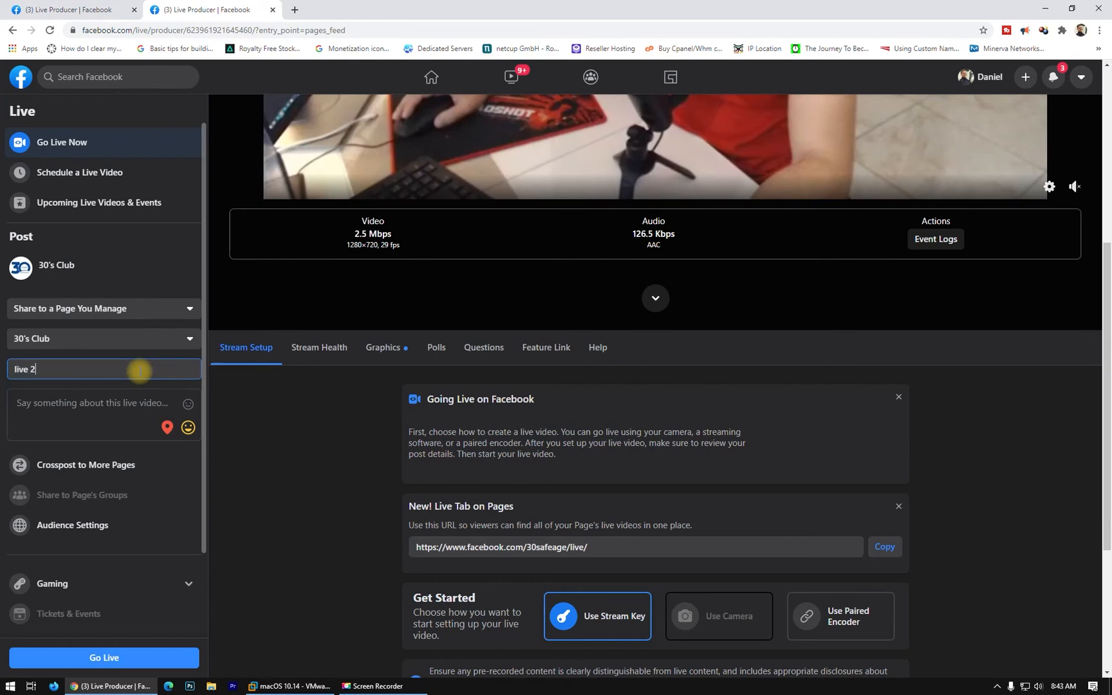
{"action": "type", "text": " from macbookpro"}
{"action": "left_click", "coordinate": [104, 657]}
{"action": "scroll", "coordinate": [369, 475], "scroll_direction": "up", "scroll_amount": 5}
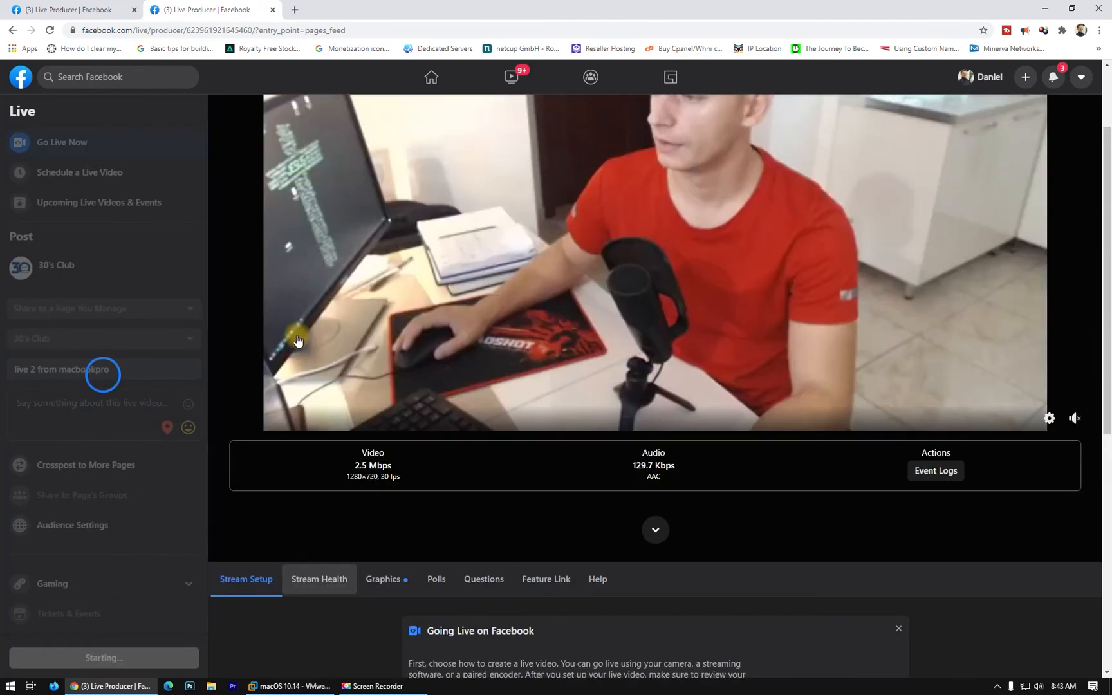
Close the ended broadcast's tab and view the page as a visitor would
{"action": "left_click", "coordinate": [88, 10]}
{"action": "left_click", "coordinate": [134, 10]}
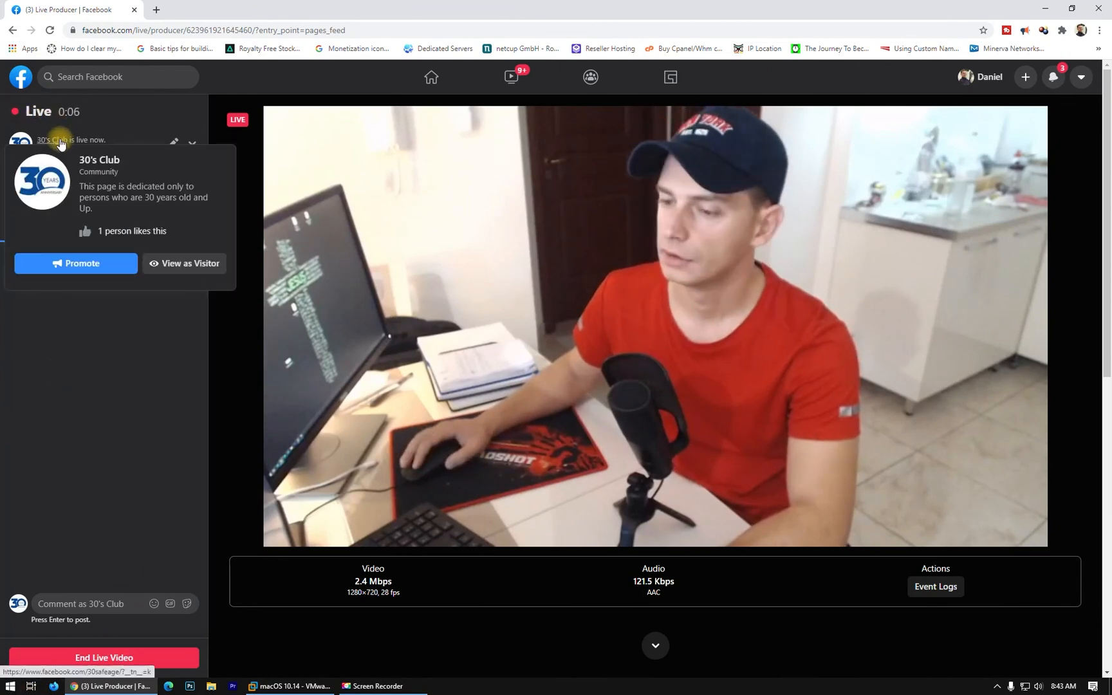
{"action": "mouse_move", "coordinate": [54, 141]}
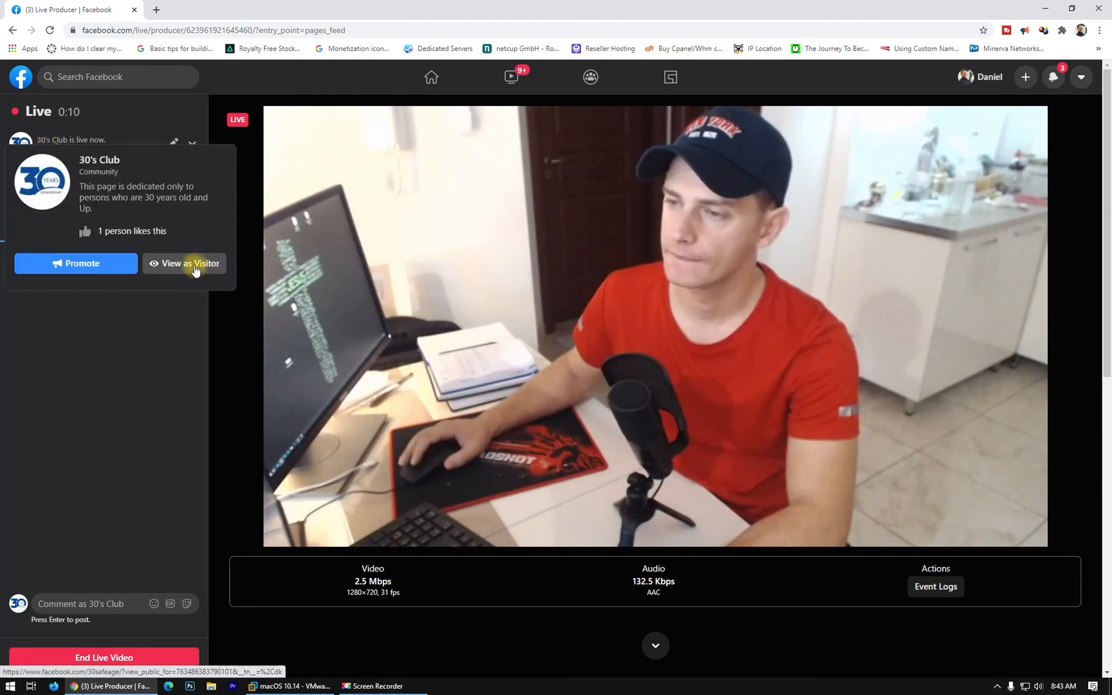
{"action": "left_click", "coordinate": [194, 263]}
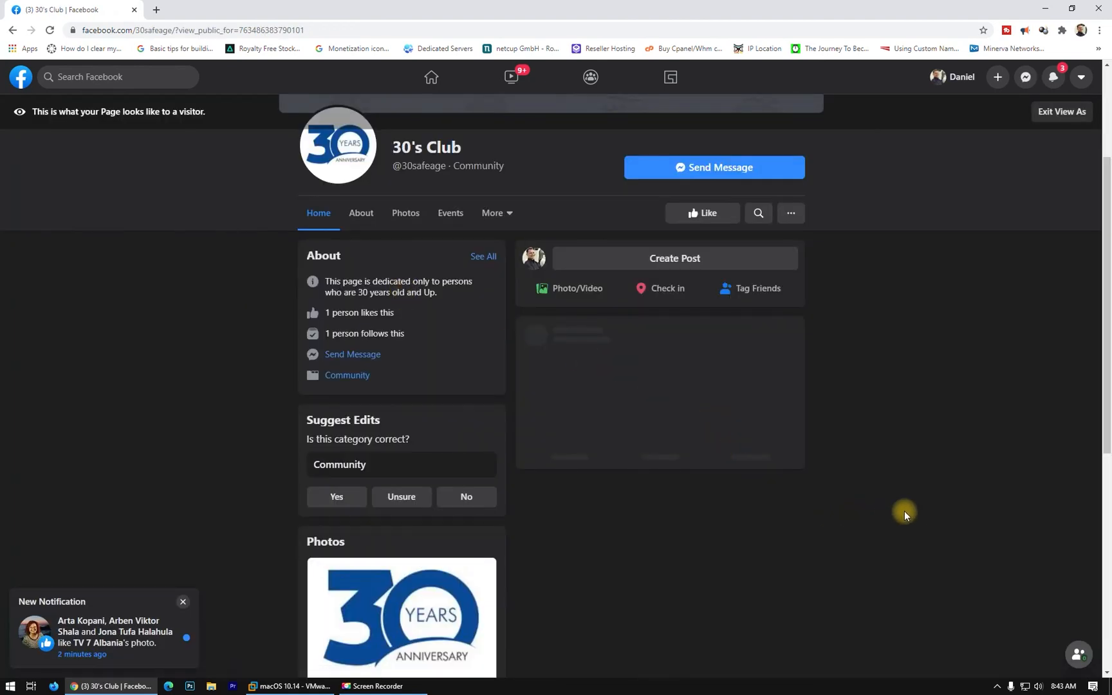